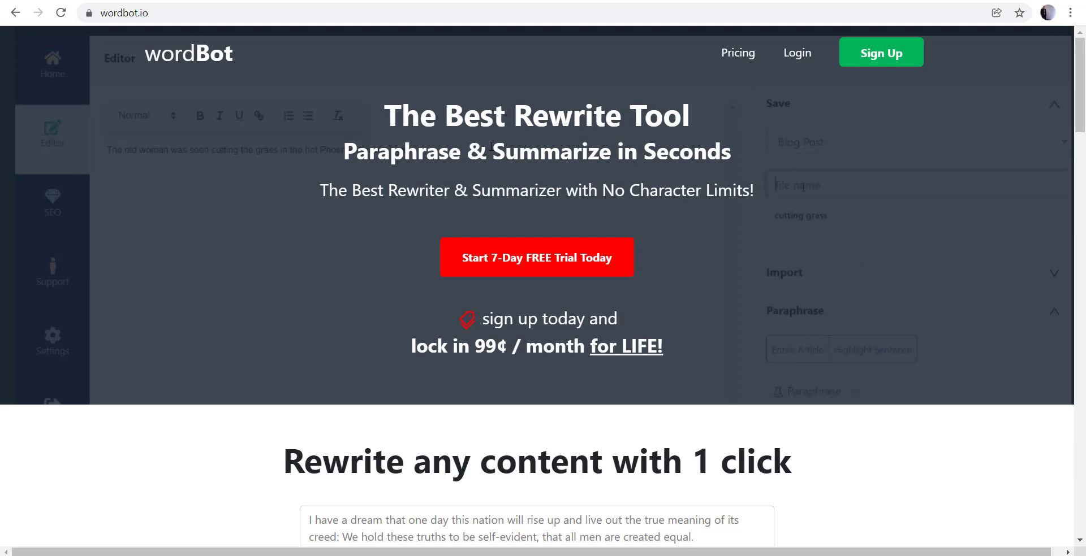
pyautogui.scroll(-4, 491, 146)
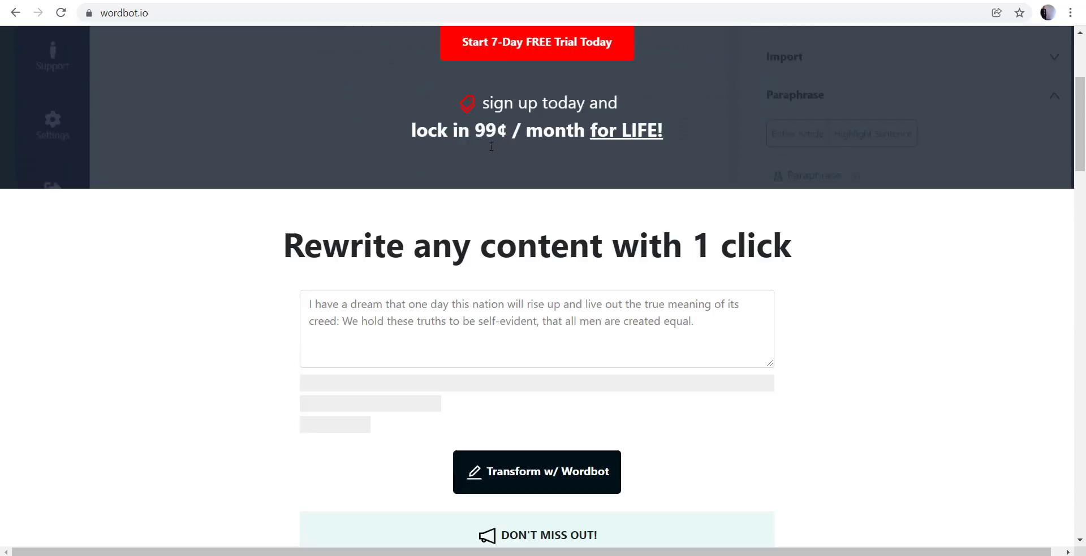
pyautogui.scroll(3, 492, 146)
pyautogui.scroll(2, 492, 146)
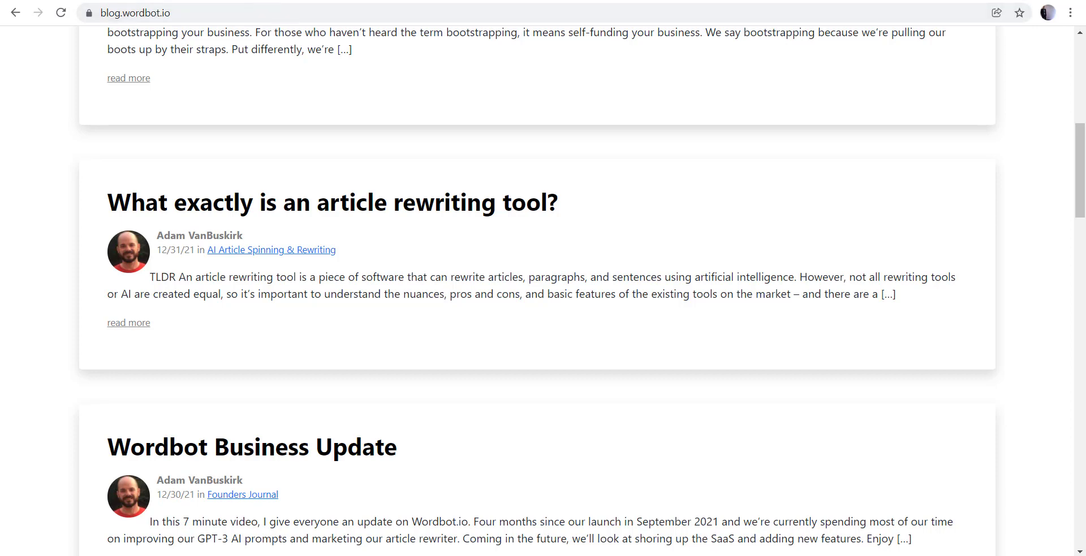
# Return to the wordBot home page, open its login form and fill in the account's e-mail address.
pyautogui.hotkey('ctrl', 'Tab')
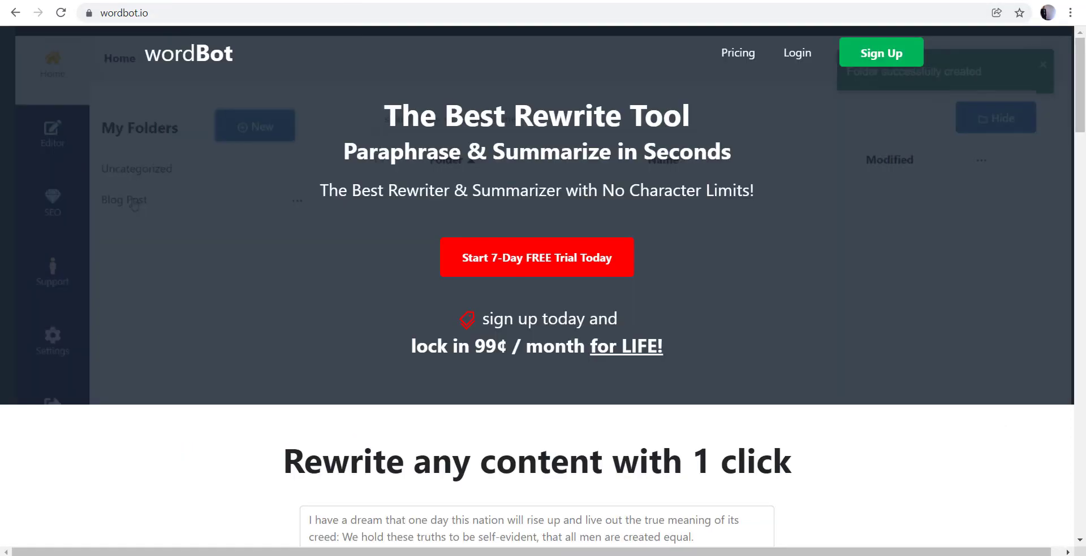
pyautogui.click(796, 54)
pyautogui.click(407, 267)
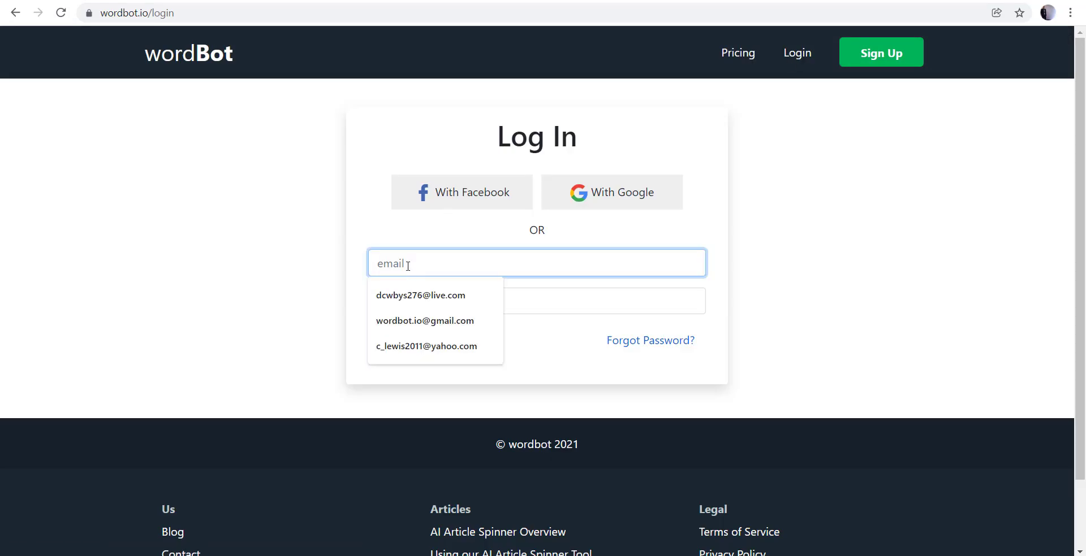
pyautogui.write('b')
pyautogui.press('BackSpace')
pyautogui.write('word')
pyautogui.press('Down')
pyautogui.press('Return')
pyautogui.press('Tab')
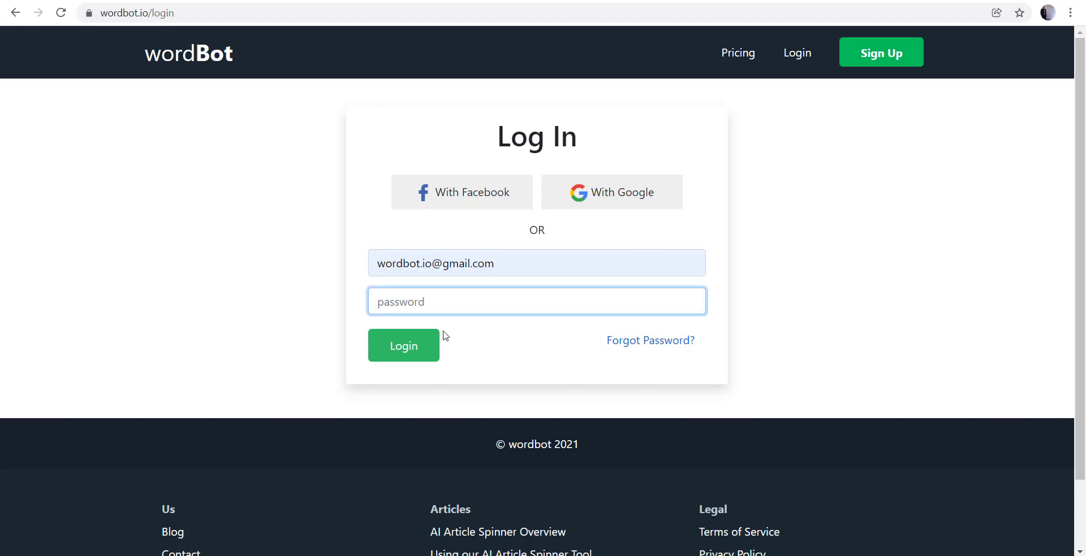
# Enter the account password to log in, and dismiss the browser's offer to save it.
pyautogui.click(420, 305)
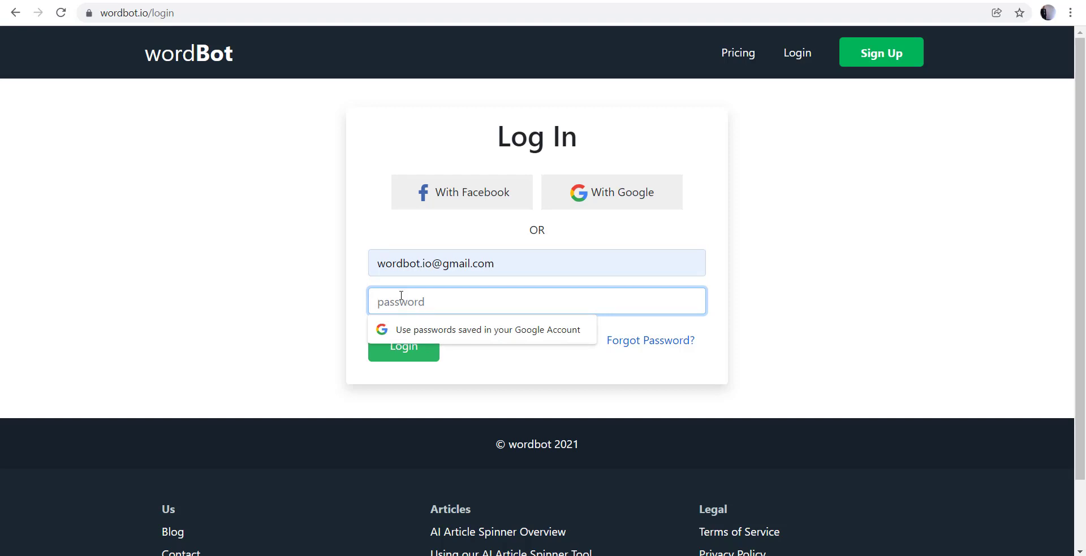
pyautogui.write('•')
pyautogui.press('BackSpace')
pyautogui.write('••••••••••')
pyautogui.press('Return')
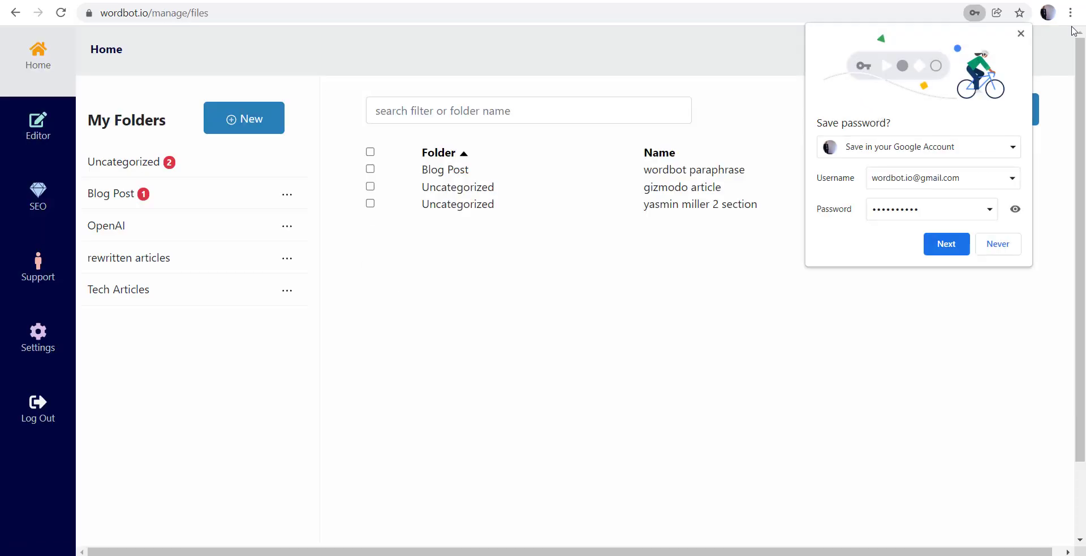
pyautogui.click(1021, 34)
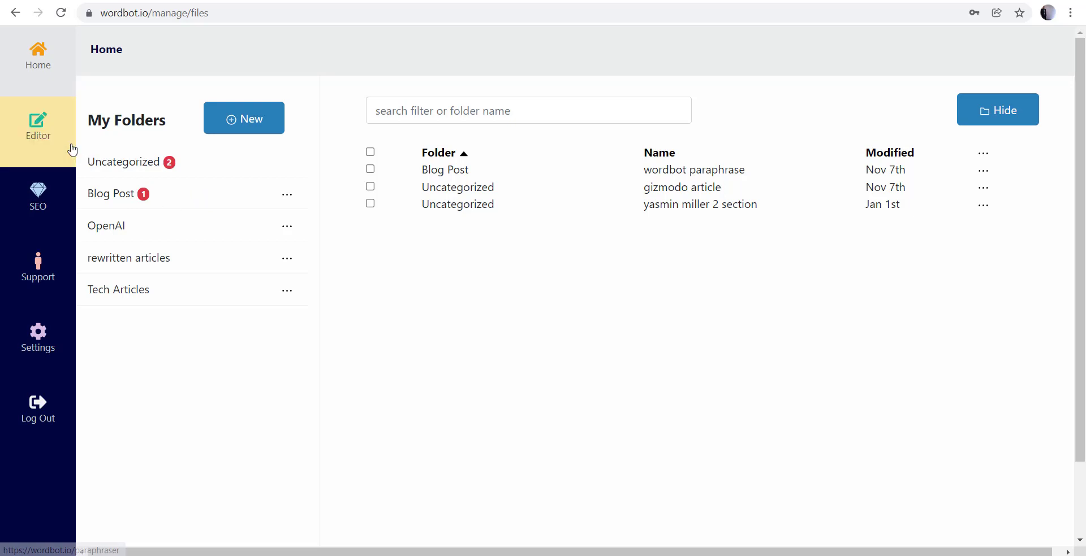
# Open the wordBot editor and paste in the introductory paragraph copied from the Yasmin Miller Wikipedia article.
pyautogui.click(34, 132)
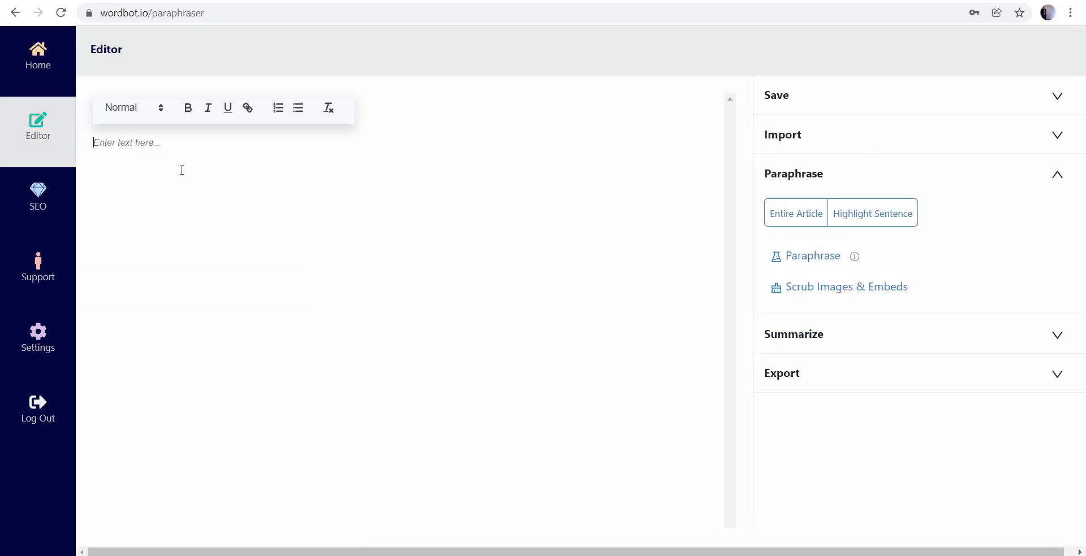
pyautogui.click(177, 141)
pyautogui.click(107, 1)
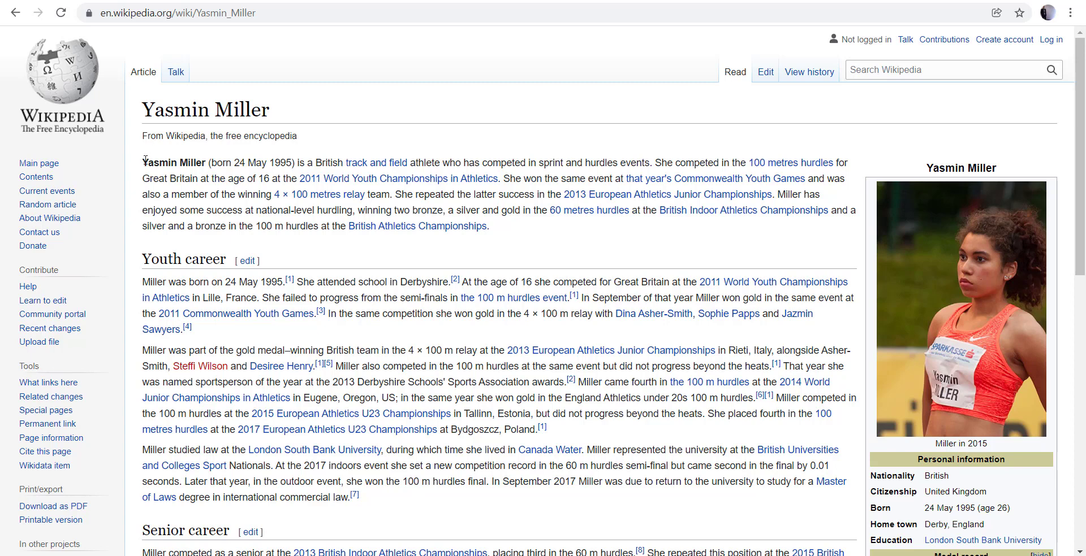
pyautogui.moveTo(143, 164); pyautogui.dragTo(493, 228)
pyautogui.rightClick(384, 195)
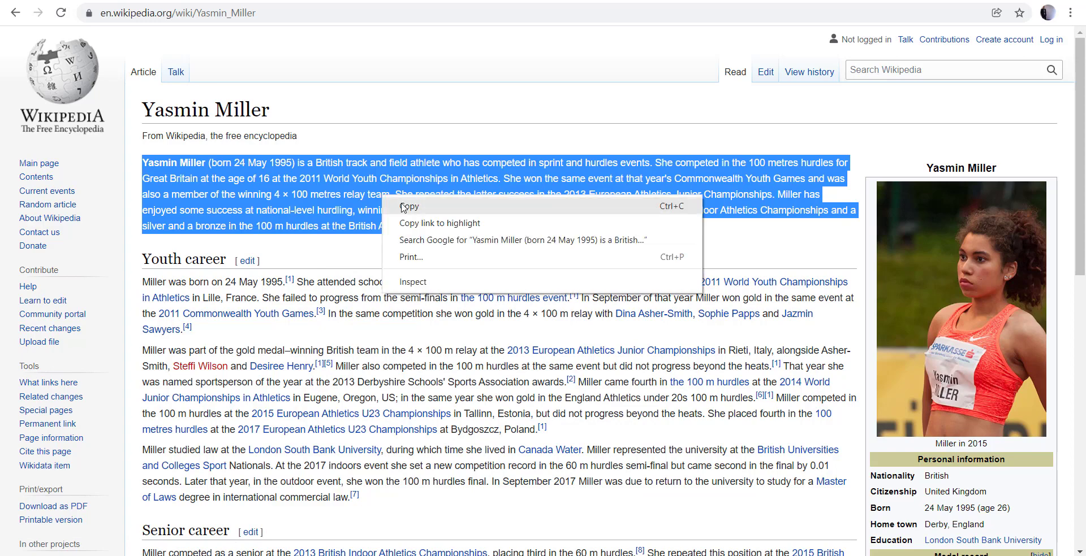
pyautogui.click(398, 205)
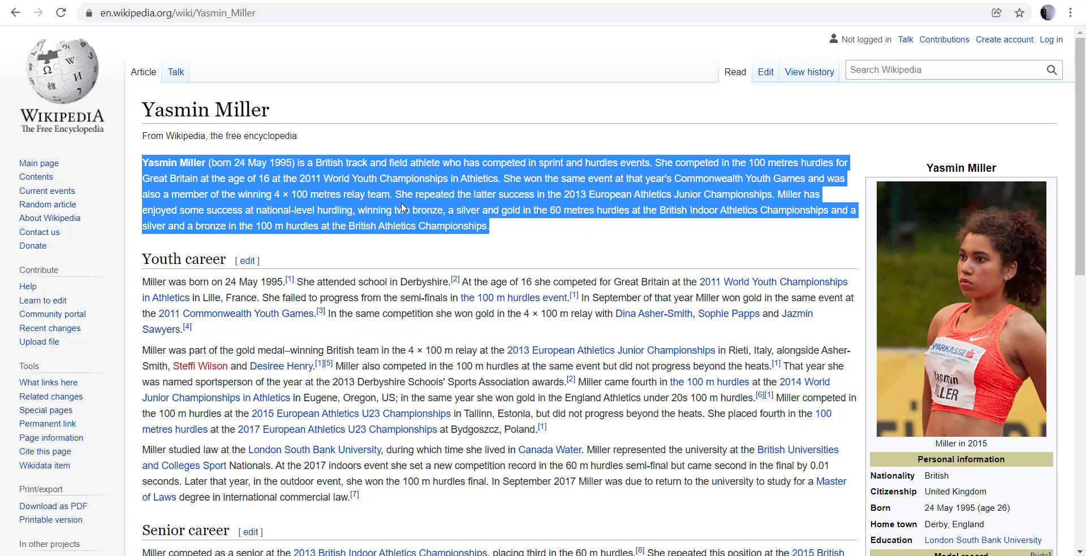
pyautogui.click(257, 2)
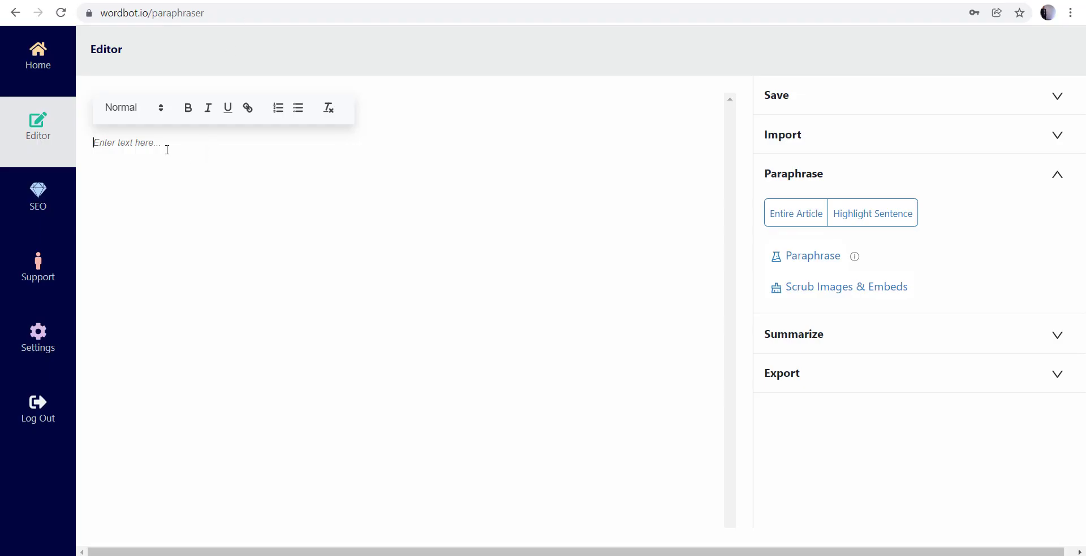
pyautogui.hotkey('ctrl', 'v')
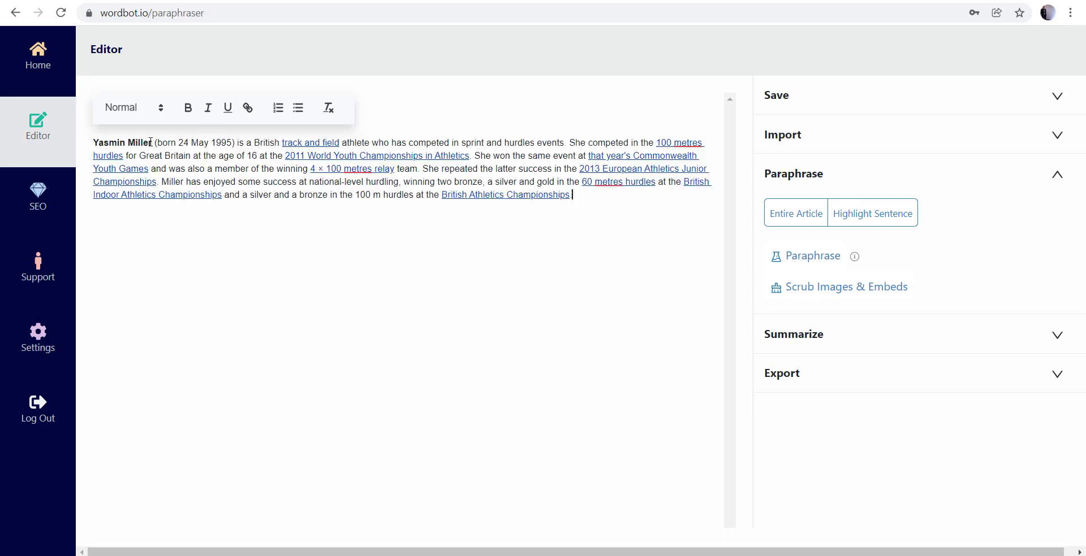
pyautogui.click(161, 108)
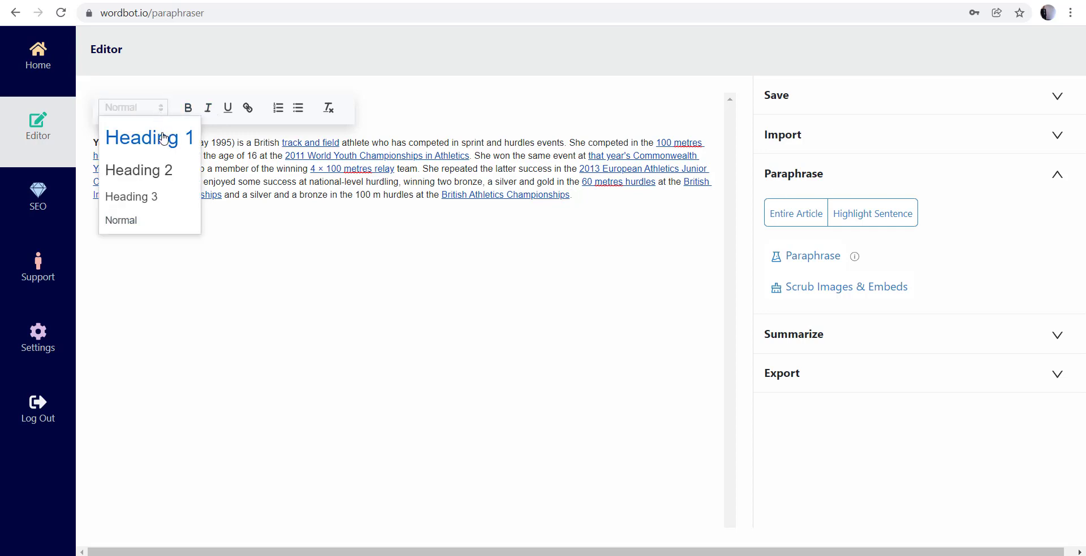
pyautogui.click(237, 234)
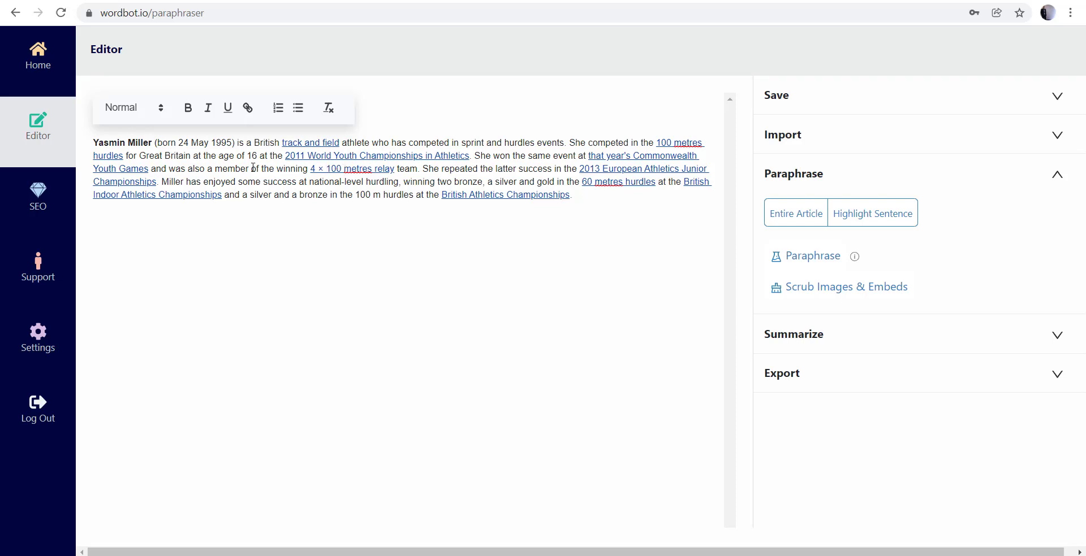
# Clear all formatting and links from the whole pasted paragraph.
pyautogui.hotkey('ctrl', 'a')
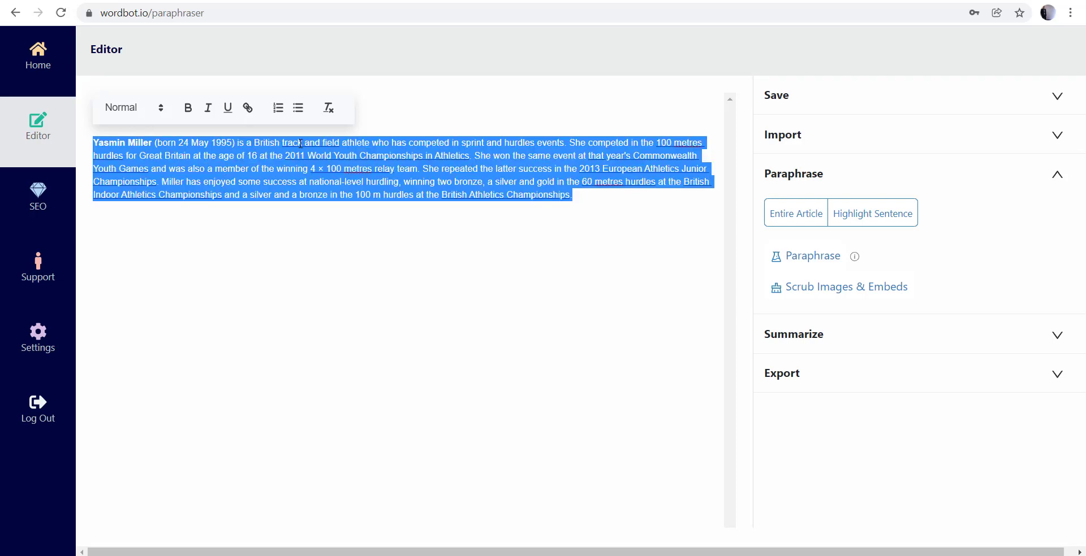
pyautogui.click(329, 112)
pyautogui.click(278, 237)
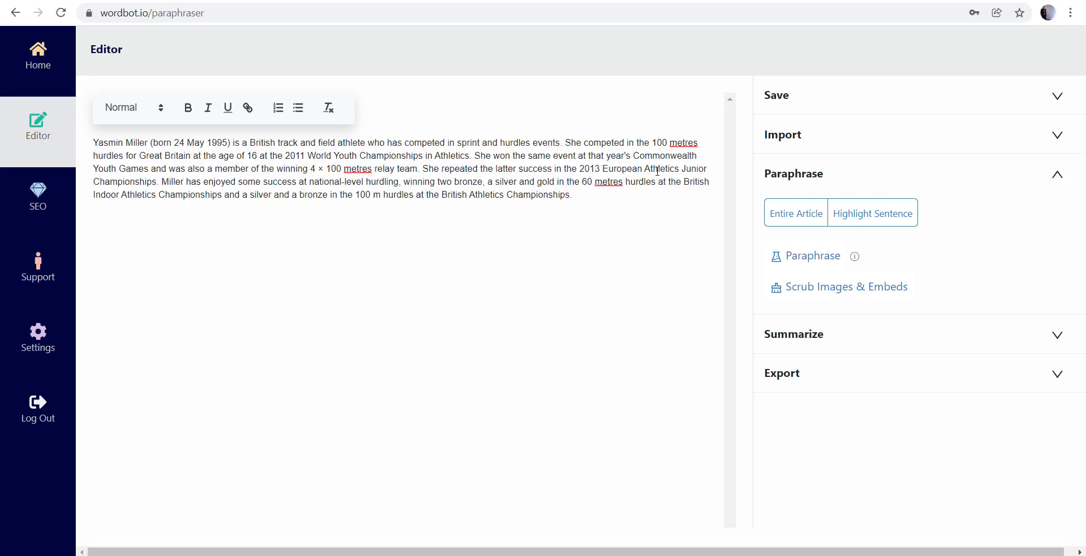
# Correct all three occurrences of "metres" in the paragraph to "meters" using the spelling suggestions.
pyautogui.rightClick(678, 146)
pyautogui.click(707, 159)
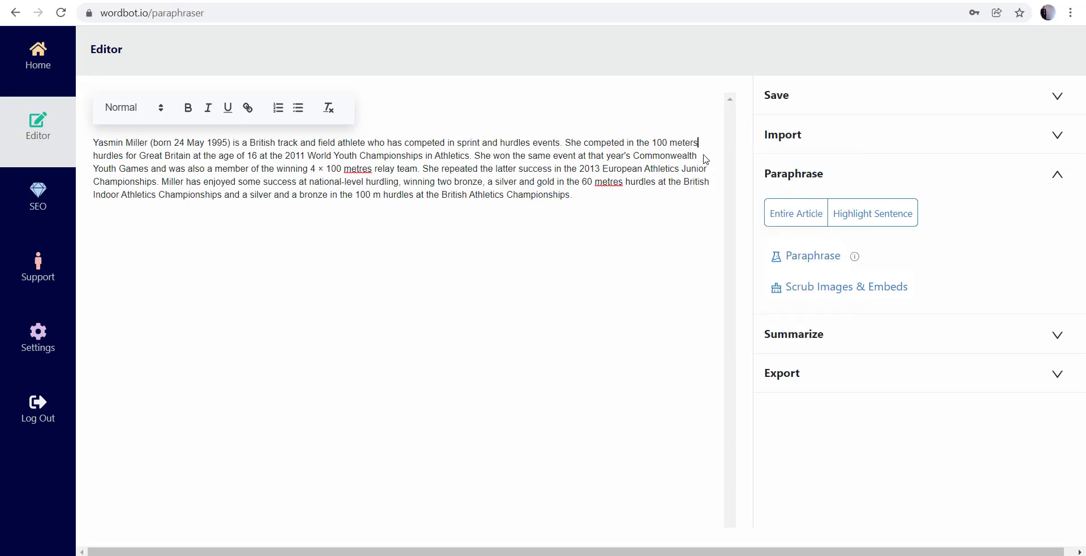
pyautogui.rightClick(625, 182)
pyautogui.click(639, 195)
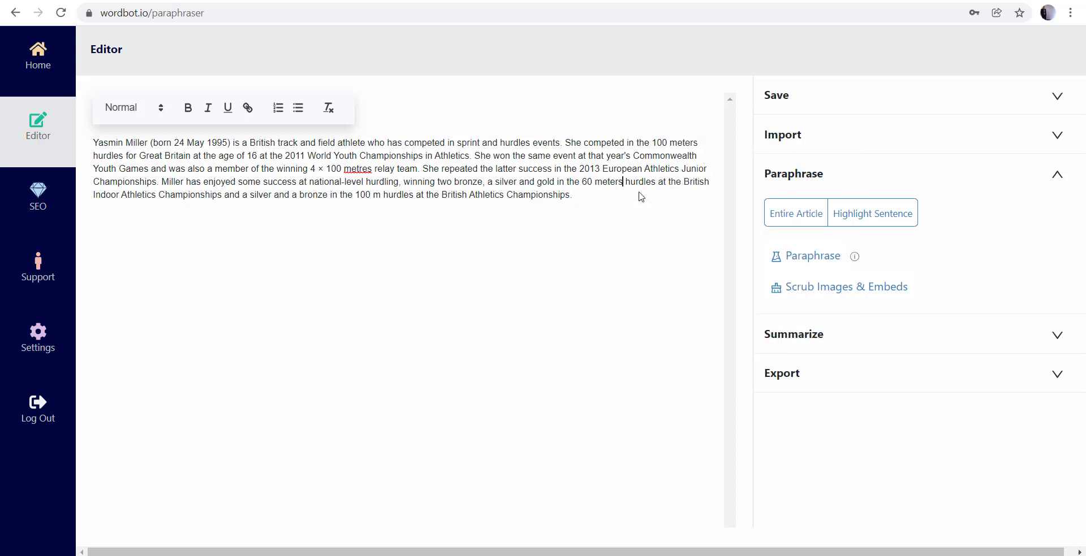
pyautogui.rightClick(352, 169)
pyautogui.click(367, 186)
pyautogui.click(347, 194)
# Paraphrase the entire article and choose the rewrite beginning "yasmin miller was born on" for the first sentence.
pyautogui.click(785, 221)
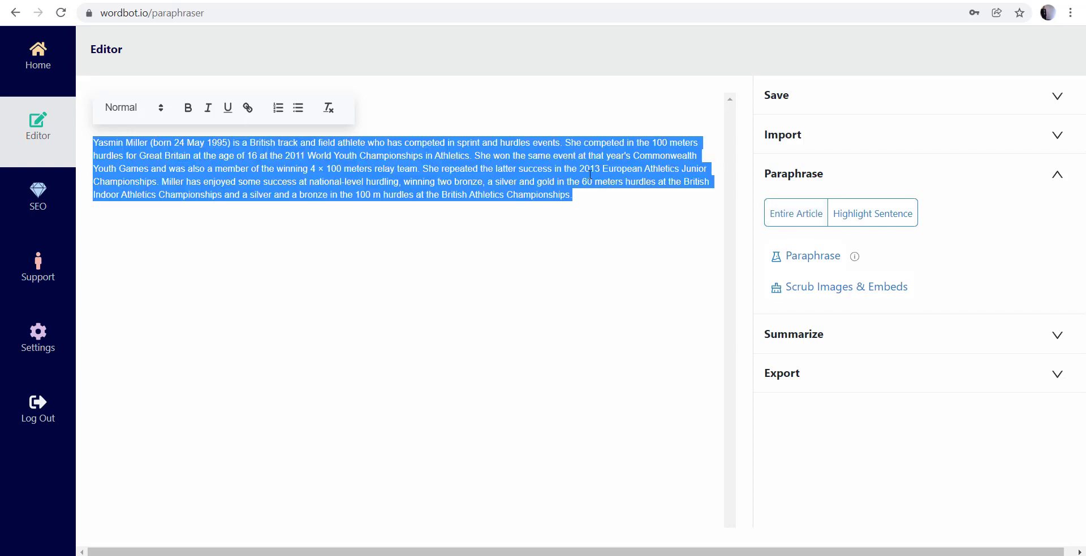
pyautogui.click(805, 260)
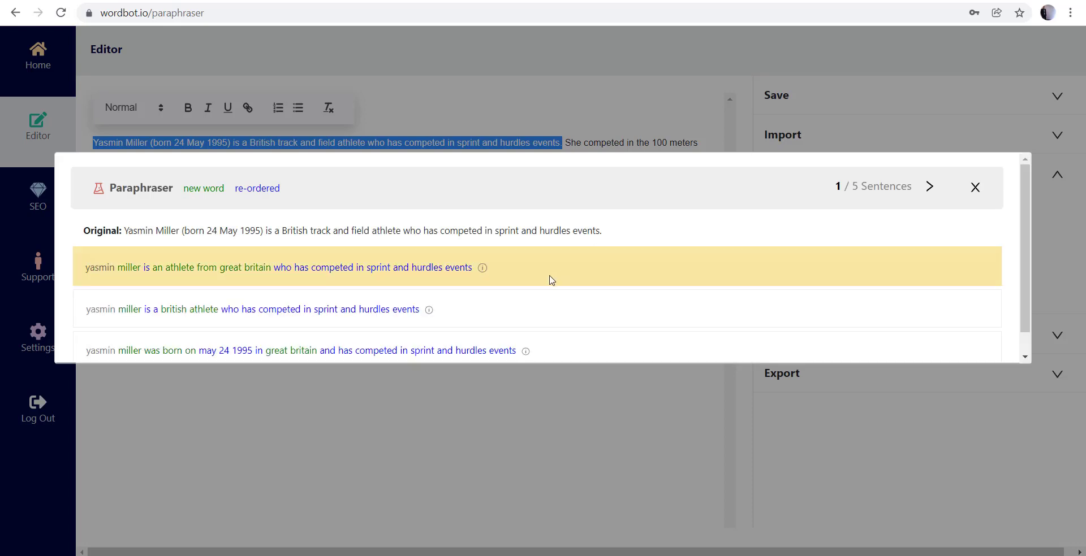
pyautogui.scroll(-1, 548, 278)
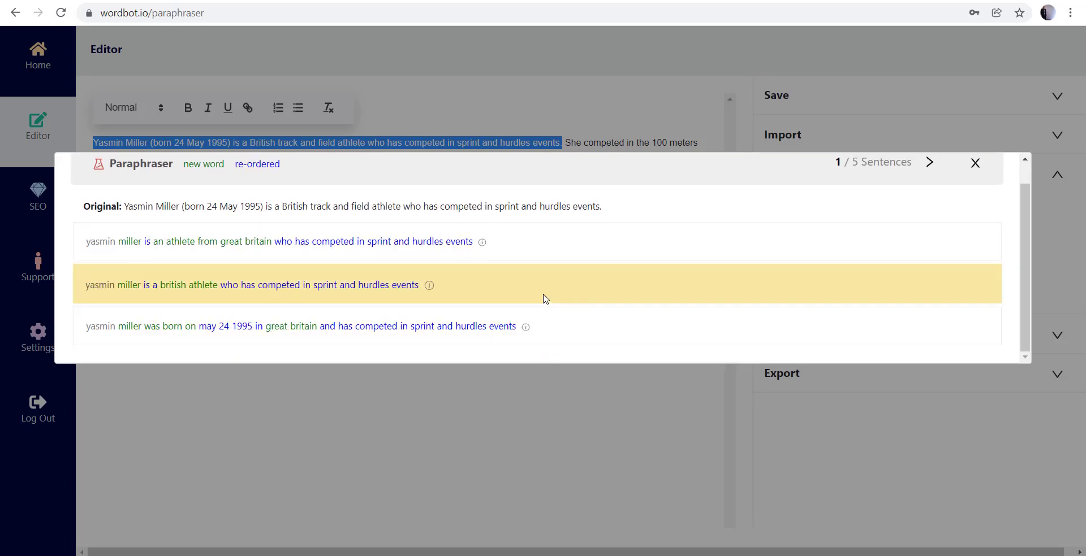
pyautogui.scroll(1, 545, 298)
pyautogui.scroll(-1, 545, 298)
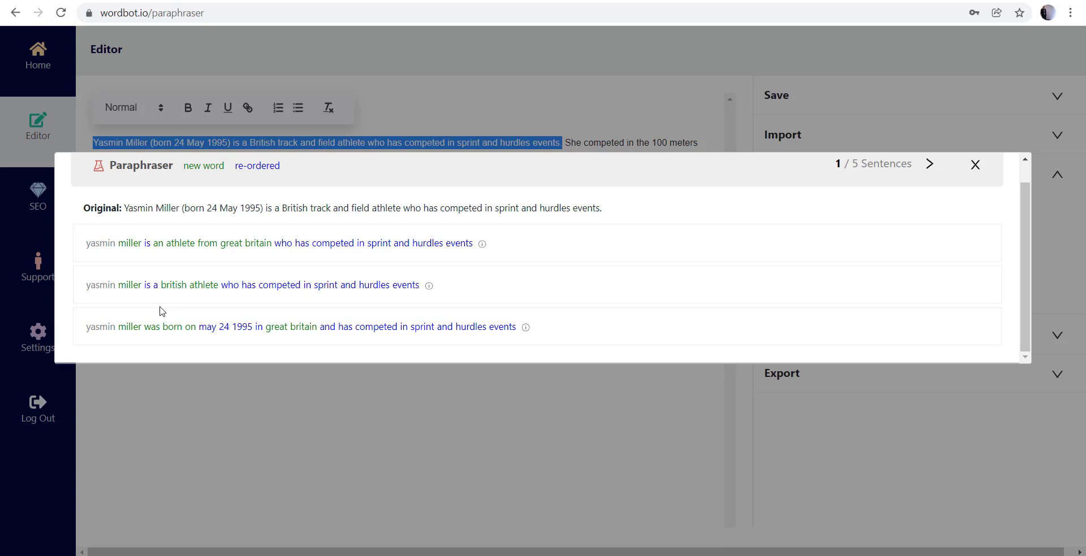
pyautogui.click(145, 335)
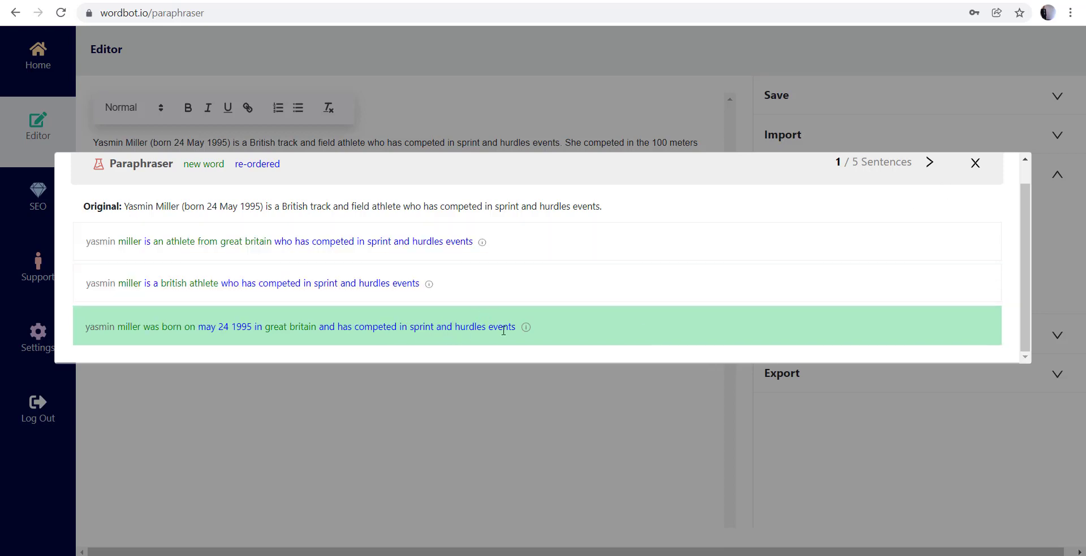
# For sentences 2, 3 and 4, choose the rewrites beginning "she had competed", "she was on the winning 4x100 relay team" and "she had accomplished".
pyautogui.click(927, 164)
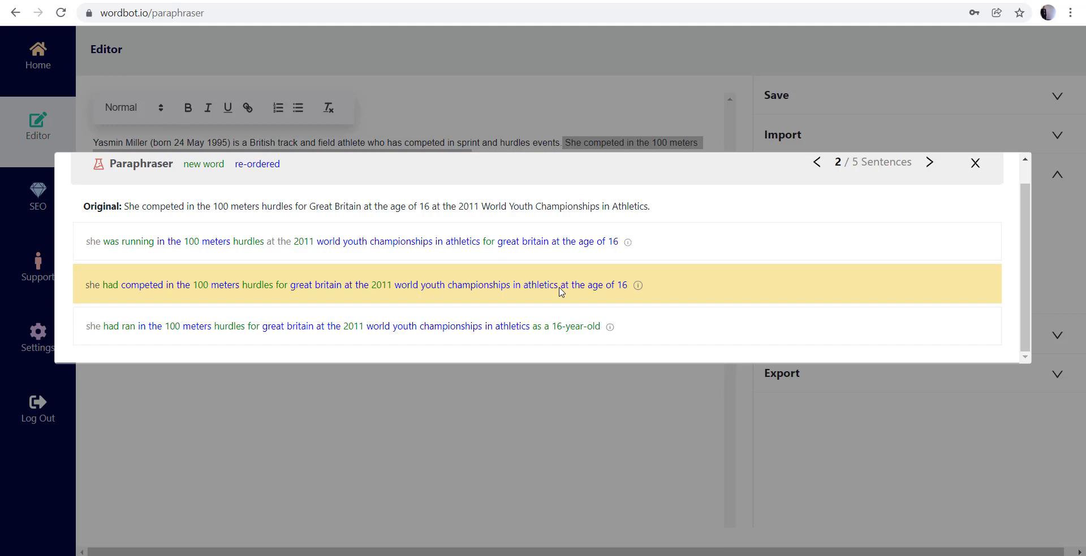
pyautogui.click(561, 291)
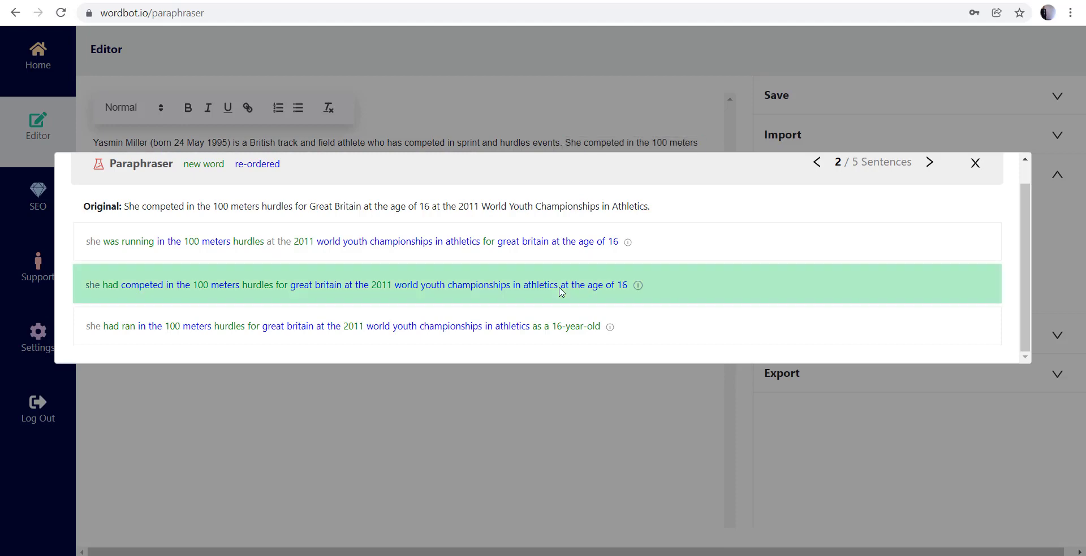
pyautogui.click(928, 164)
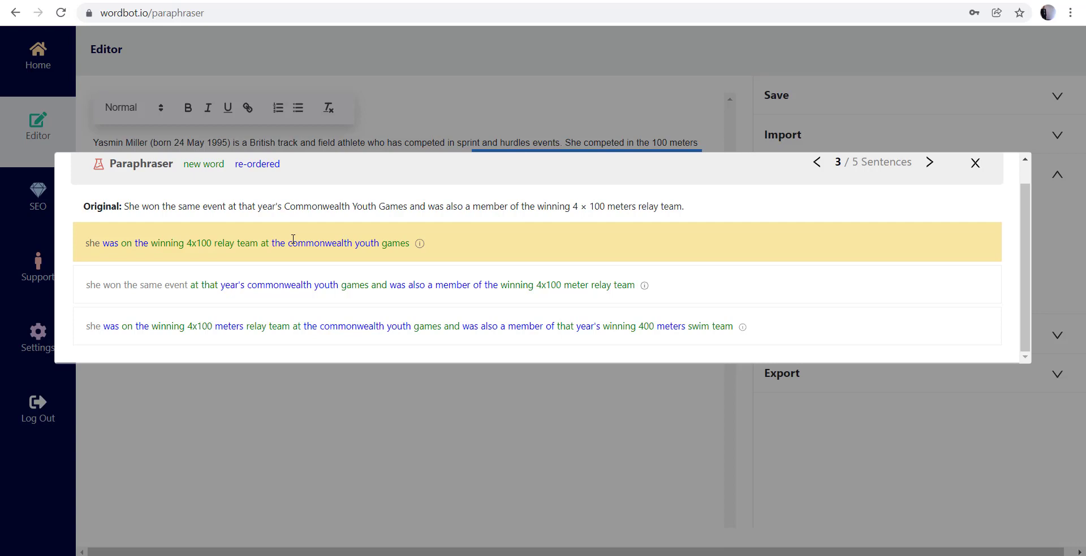
pyautogui.click(293, 239)
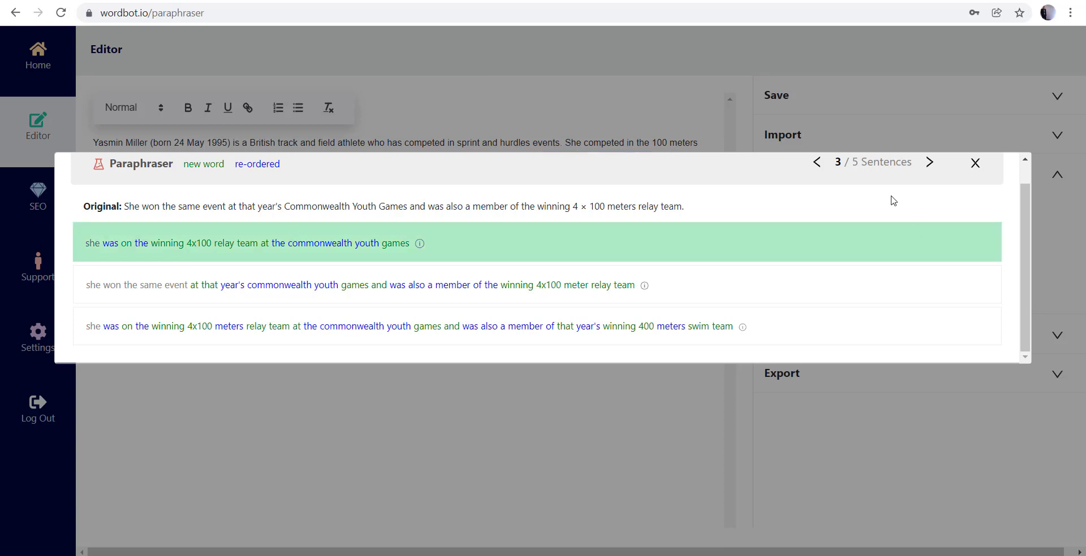
pyautogui.click(931, 164)
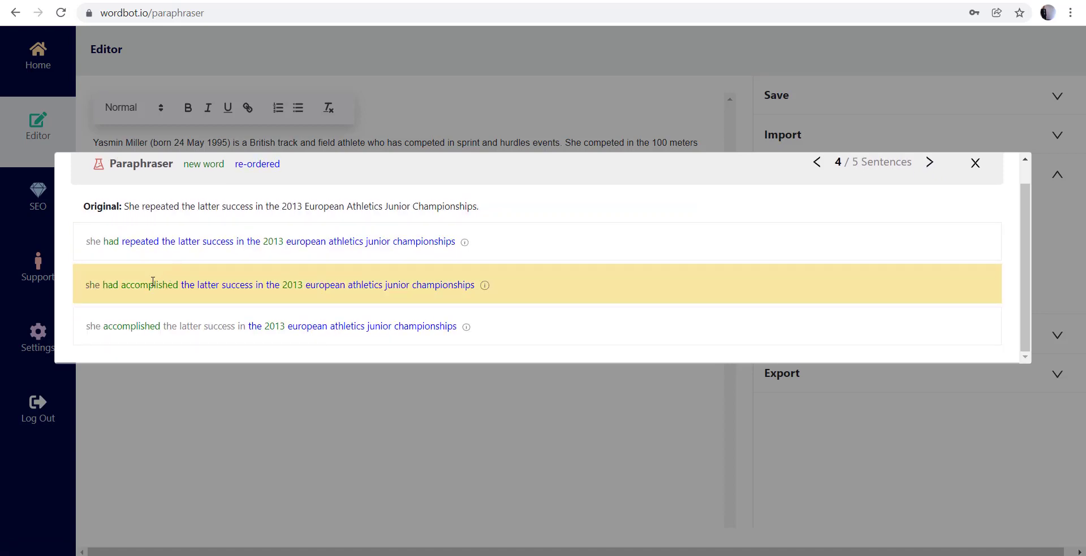
pyautogui.click(191, 284)
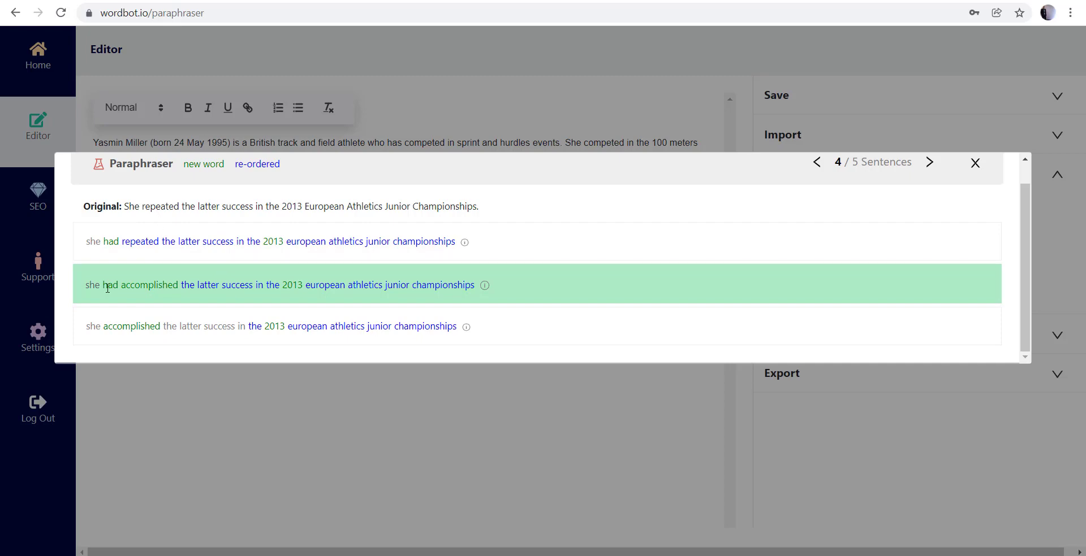
# Choose the rewrite beginning "miller's success of national-level hurdling" for sentence 5 and close the paraphraser.
pyautogui.click(929, 164)
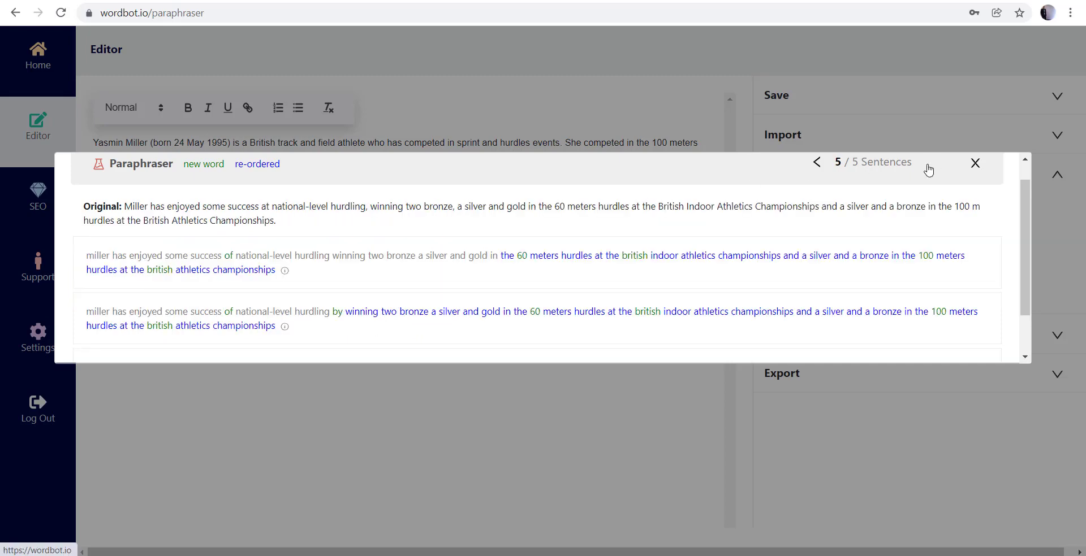
pyautogui.scroll(-2, 336, 288)
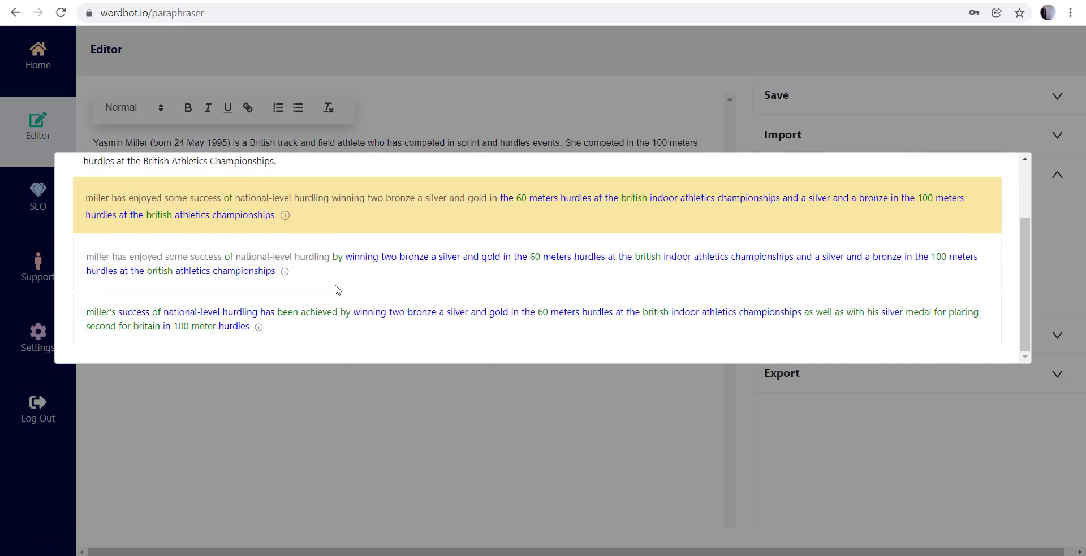
pyautogui.scroll(3, 337, 288)
pyautogui.scroll(-2, 337, 289)
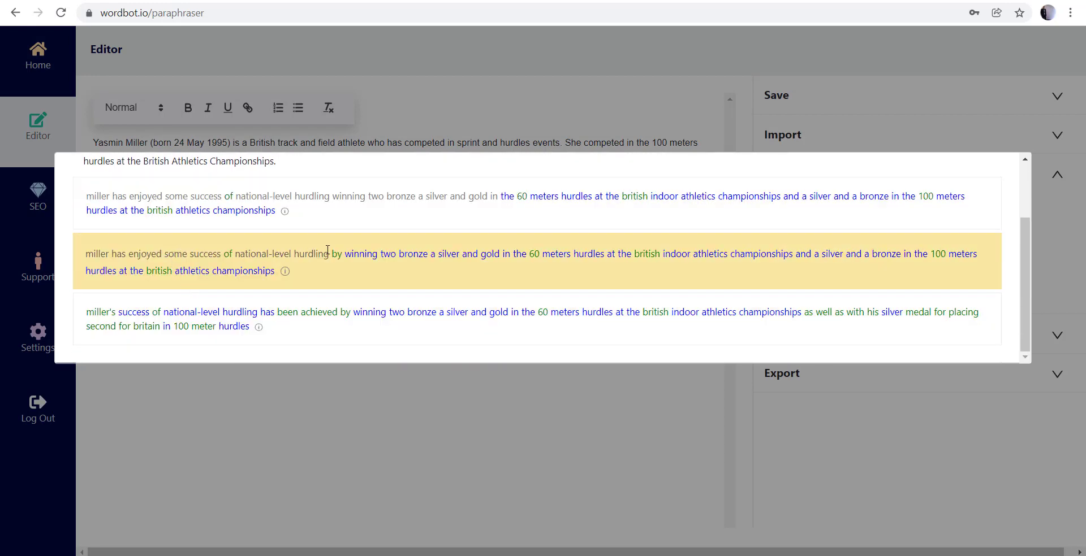
pyautogui.scroll(2, 328, 250)
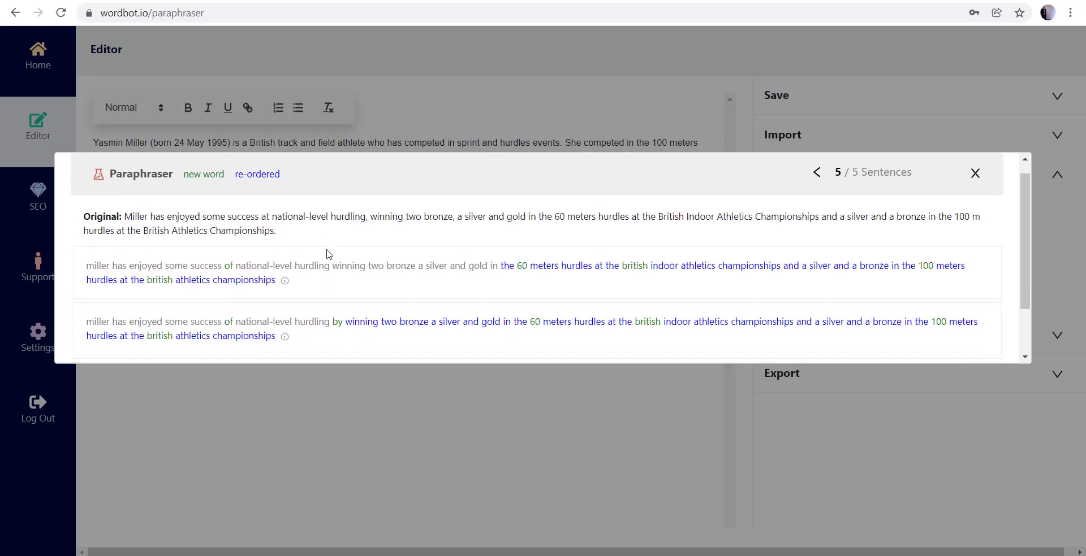
pyautogui.scroll(-2, 328, 253)
pyautogui.scroll(2, 465, 253)
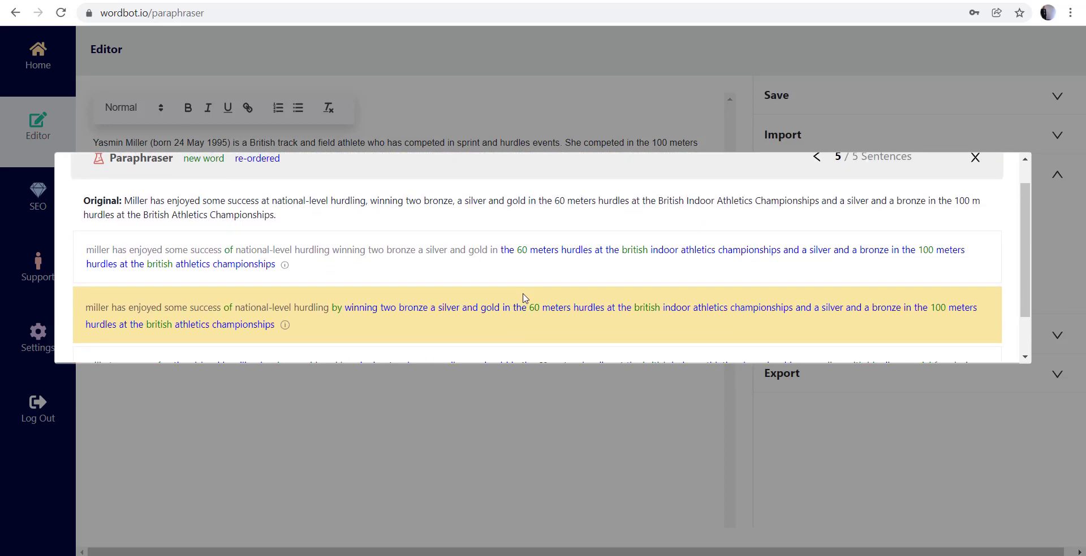
pyautogui.scroll(-1, 648, 321)
pyautogui.scroll(-1, 649, 321)
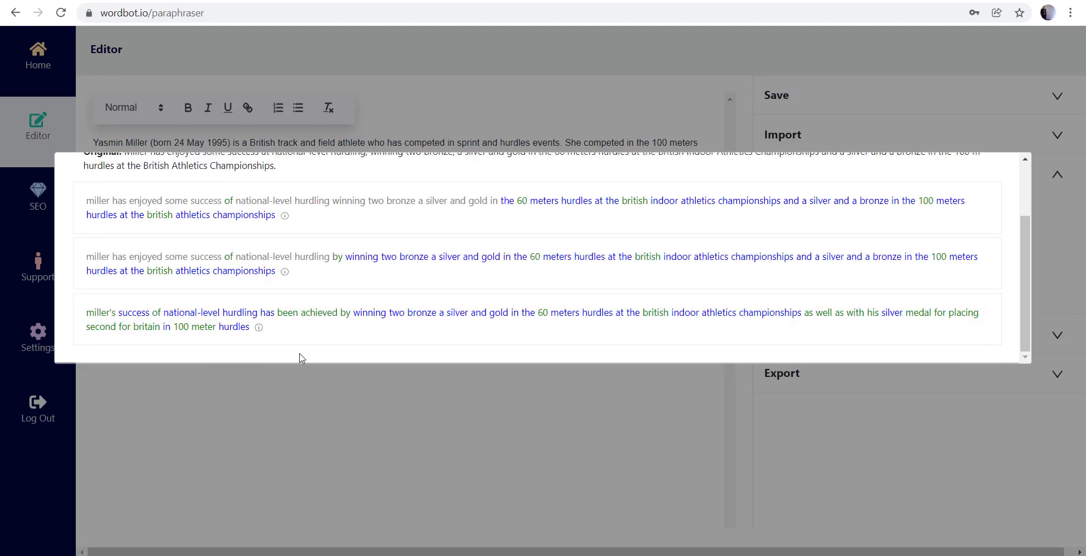
pyautogui.click(270, 326)
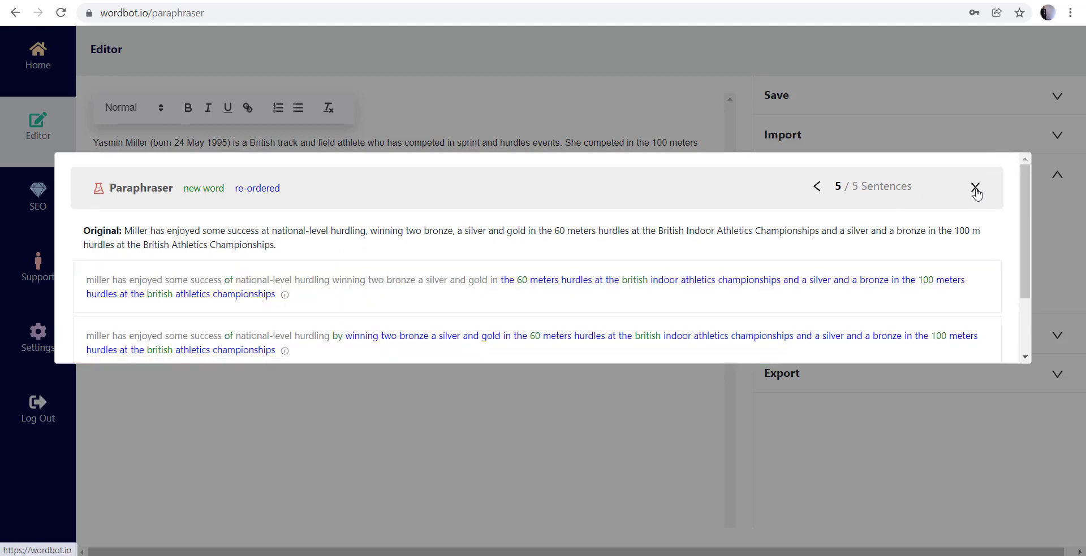
pyautogui.click(974, 187)
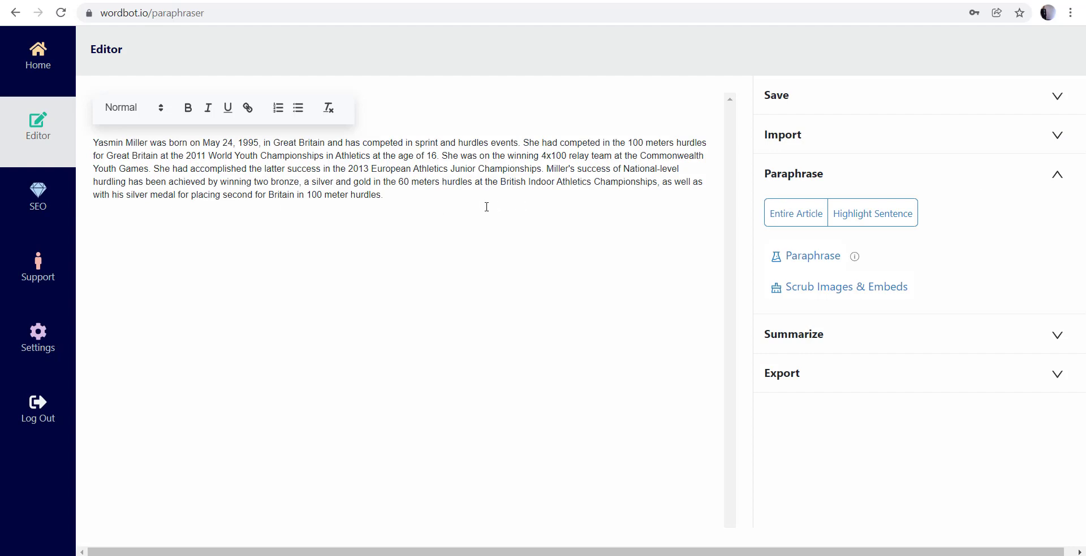
# Paste the original Yasmin Miller paragraph below the rewritten one and clear its formatting and links.
pyautogui.press('Return')
pyautogui.write("Yasmin Miller (born 24 May 1995) is a British track and field athlete who has competed in sprint and hurdles events. She competed in the 100 metres hurdles for Great Britain at the age of 16 at the 2011 World Youth Championships in Athletics. She won the same event at that year's Commonwealth Youth Games and was also a member of the winning 4 × 100 metres relay team. She repeated the latter success in the 2013 European Athletics Junior Championships. Miller has enjoyed some success at national-level hurdling, winning two bronze, a silver and gold in the 60 metres hurdles at the British Indoor Athletics Championships and a silver and a bronze in the 100 m hurdles at the British Athletics Championships")
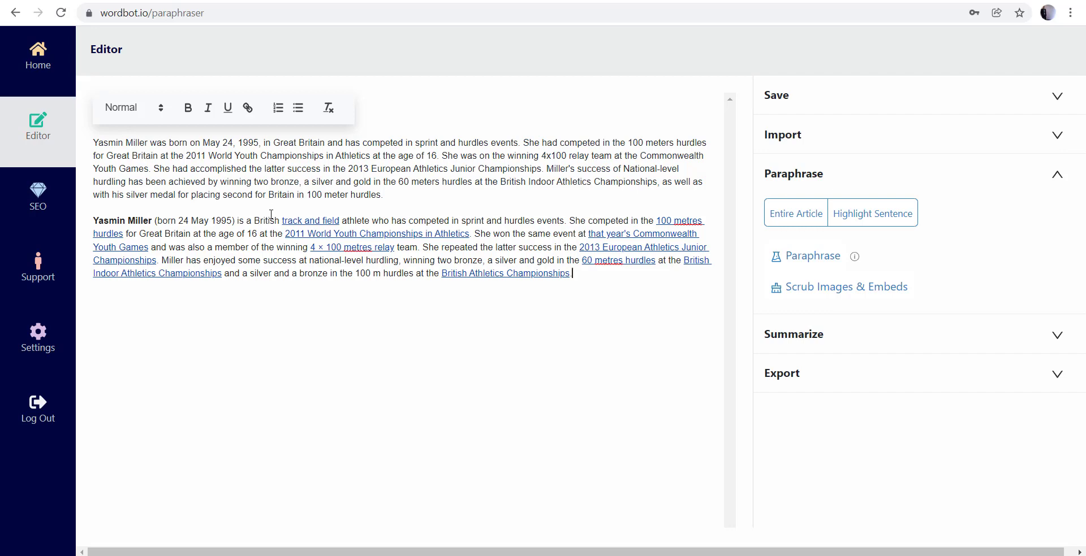
pyautogui.moveTo(94, 220); pyautogui.dragTo(518, 318)
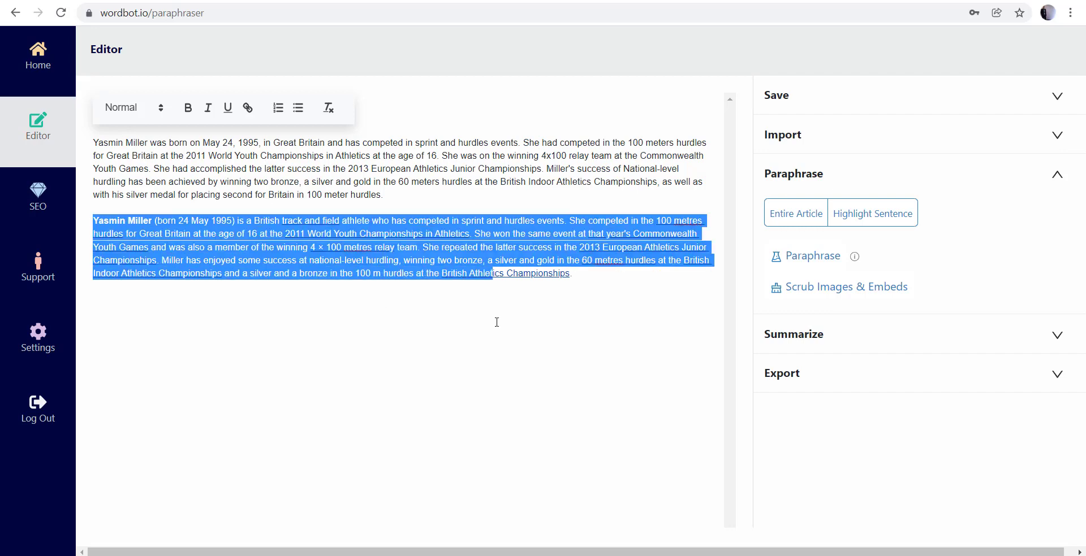
pyautogui.click(328, 108)
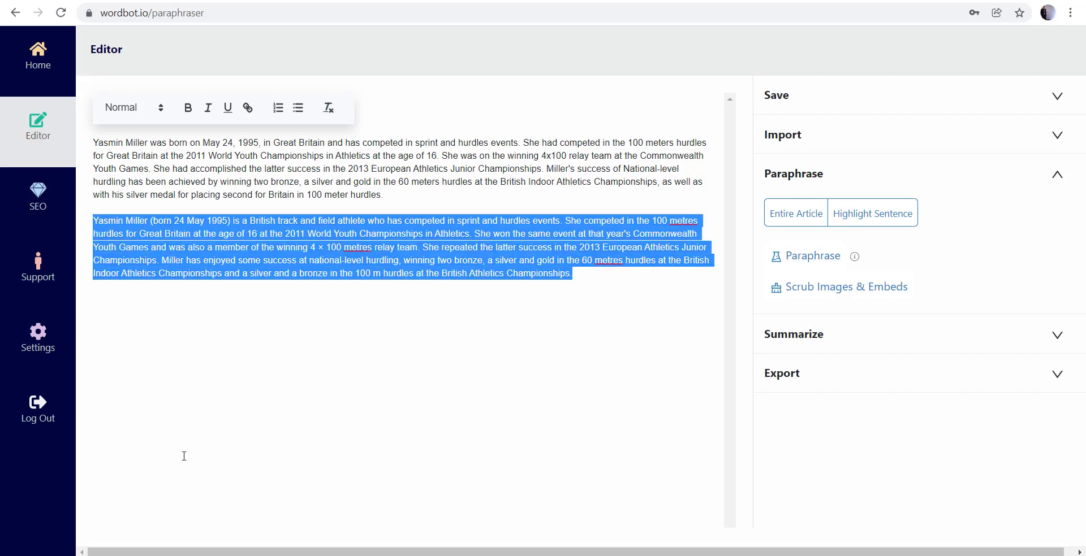
pyautogui.click(183, 273)
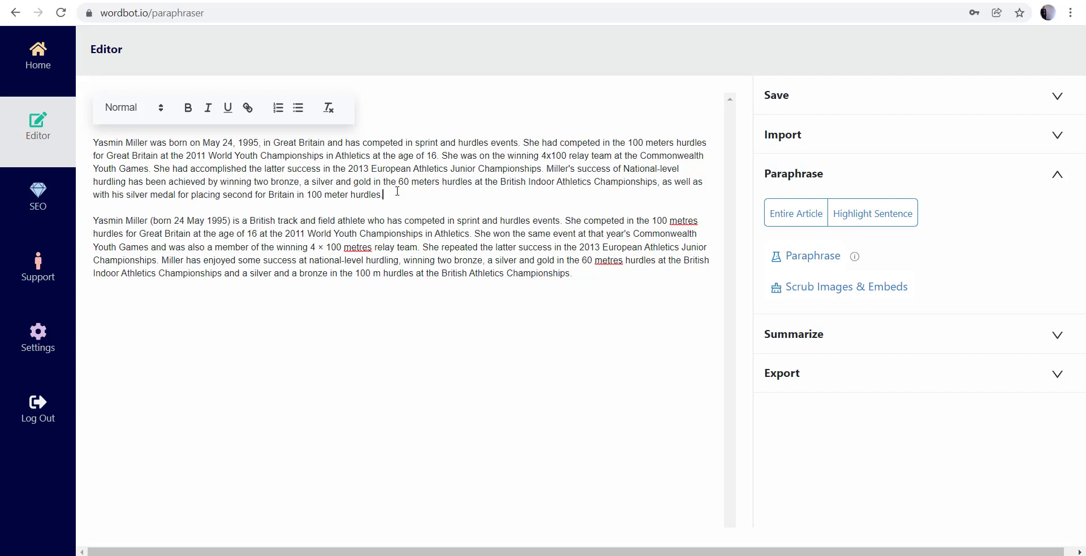
# Delete the pasted original paragraph below the rewritten text.
pyautogui.click(451, 161)
pyautogui.moveTo(90, 221); pyautogui.dragTo(802, 428)
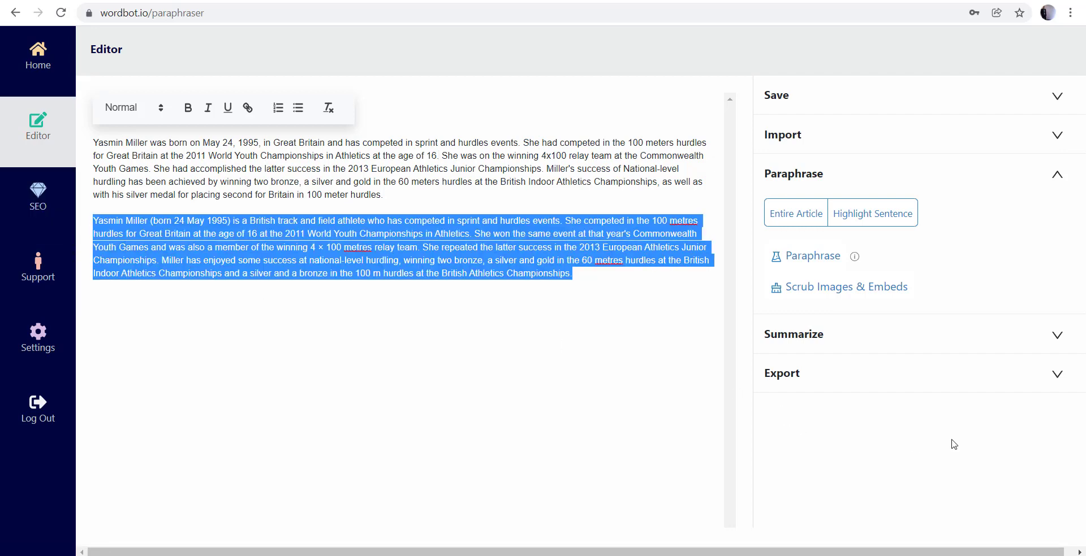
pyautogui.press('BackSpace')
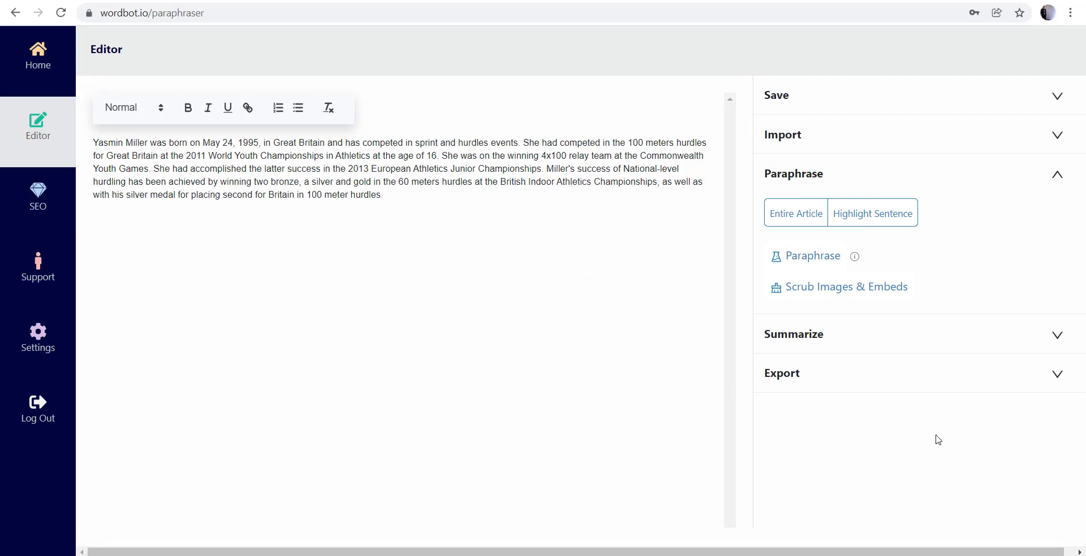
pyautogui.click(821, 102)
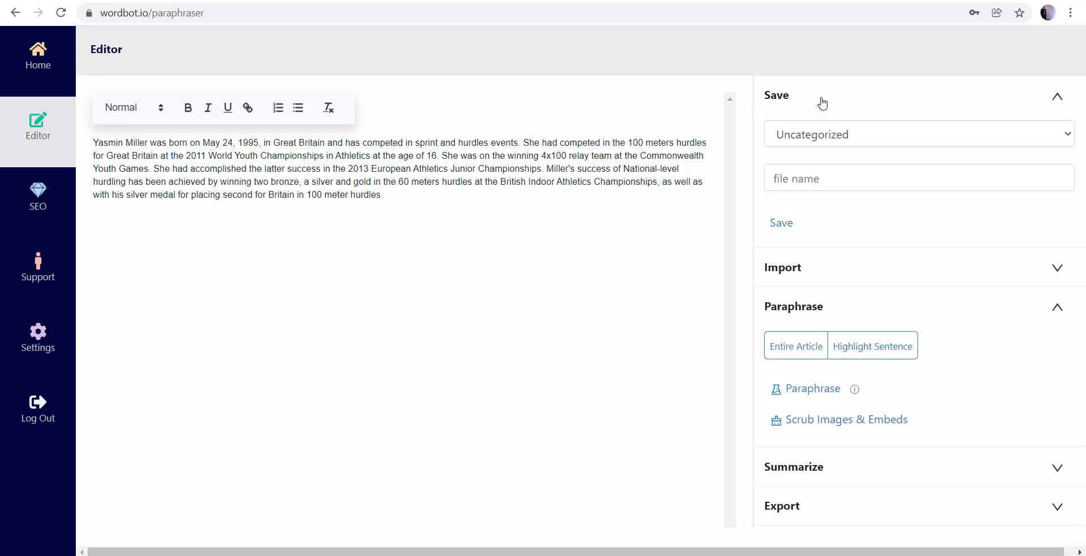
pyautogui.click(815, 143)
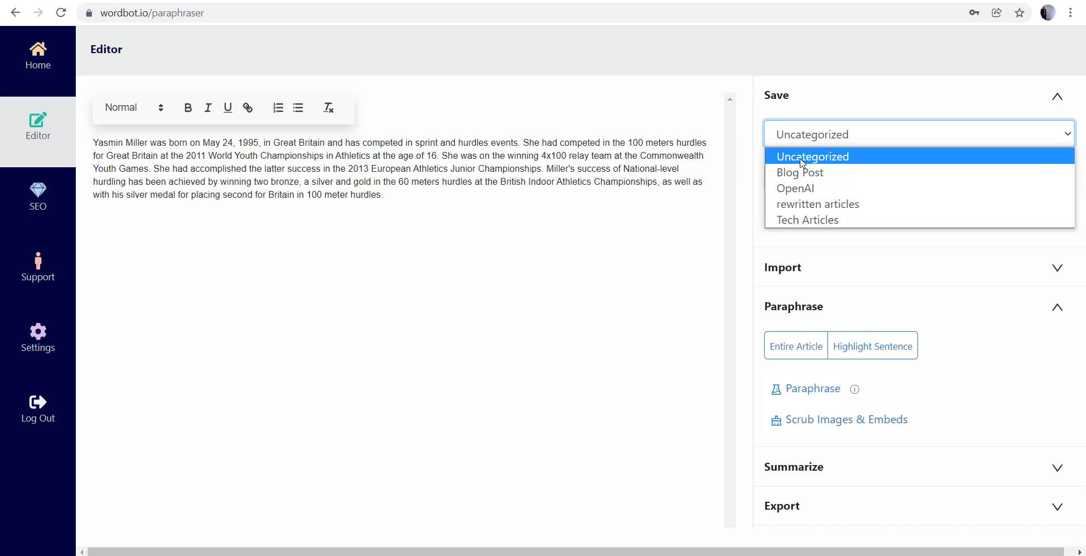
pyautogui.click(801, 162)
pyautogui.click(806, 173)
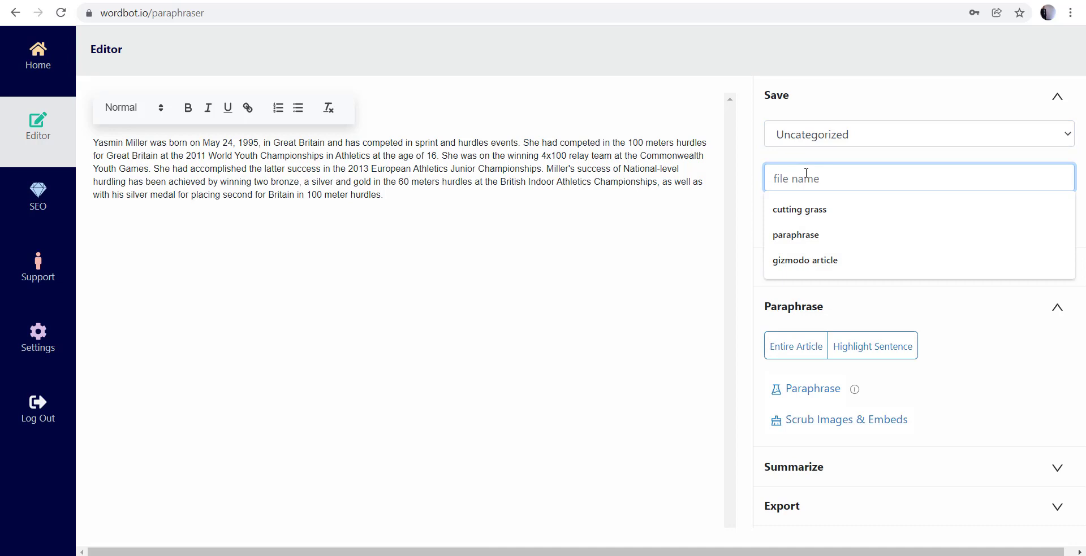
pyautogui.write('yasmin')
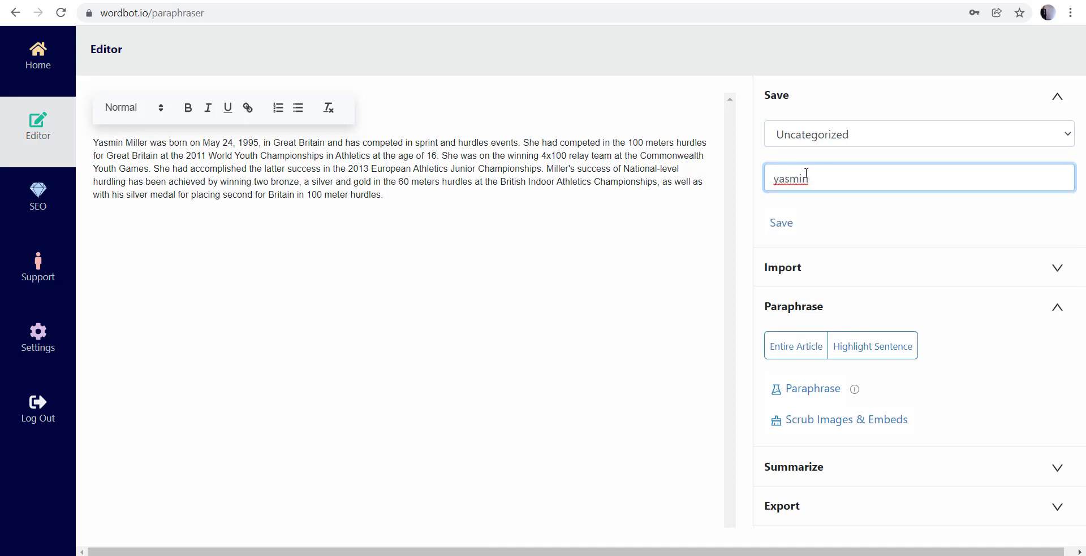
pyautogui.write(' miller')
pyautogui.click(781, 224)
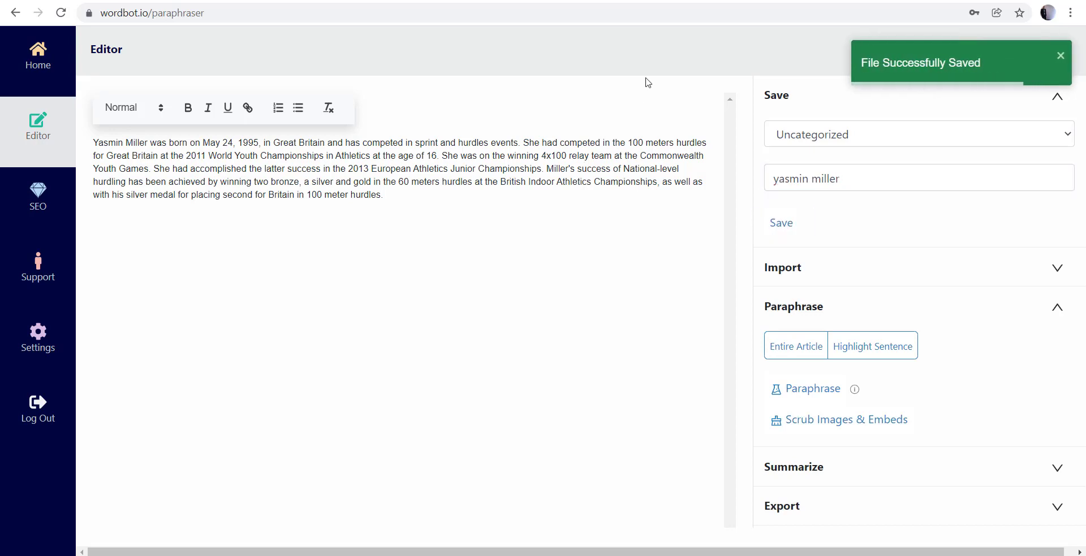
# List the saved files in the Uncategorized folder and create a new folder named "Track and field Article".
pyautogui.click(31, 67)
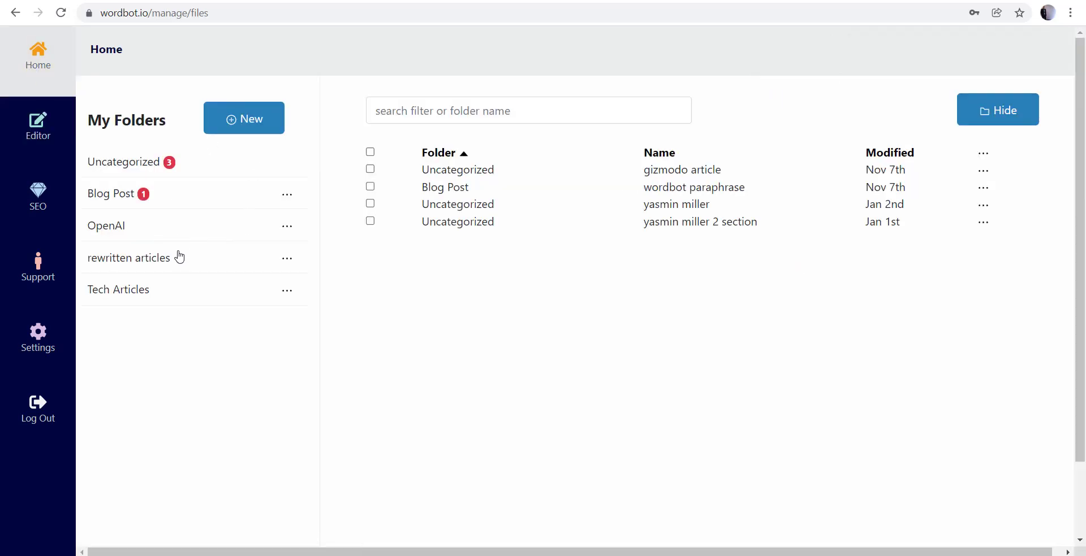
pyautogui.click(121, 169)
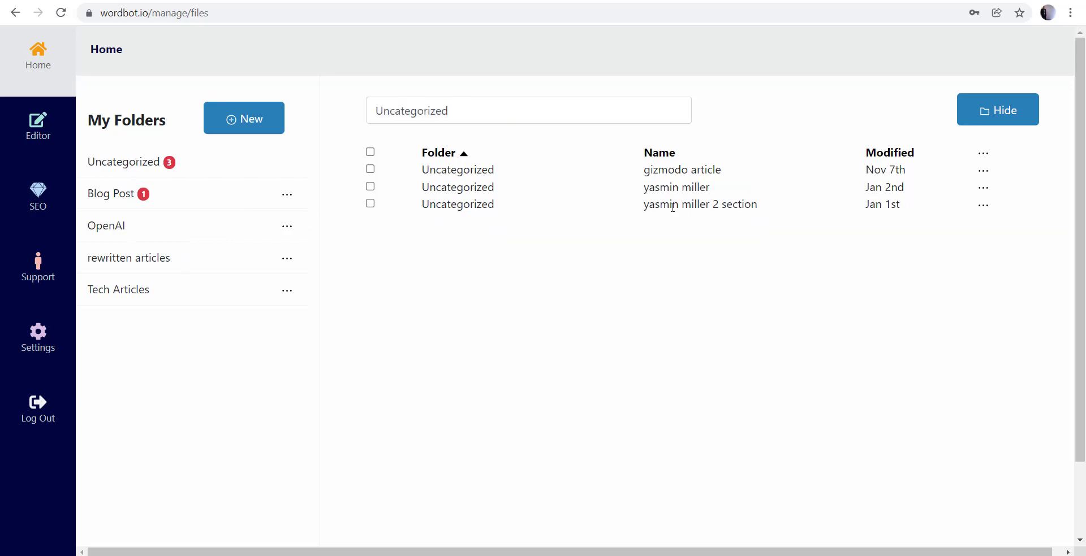
pyautogui.click(244, 121)
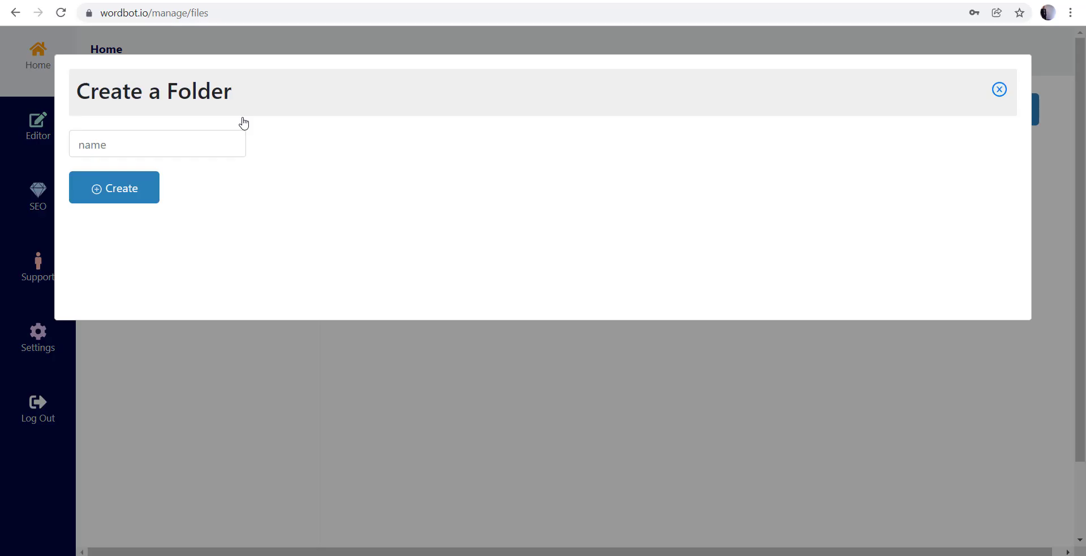
pyautogui.click(116, 150)
pyautogui.write('Trac')
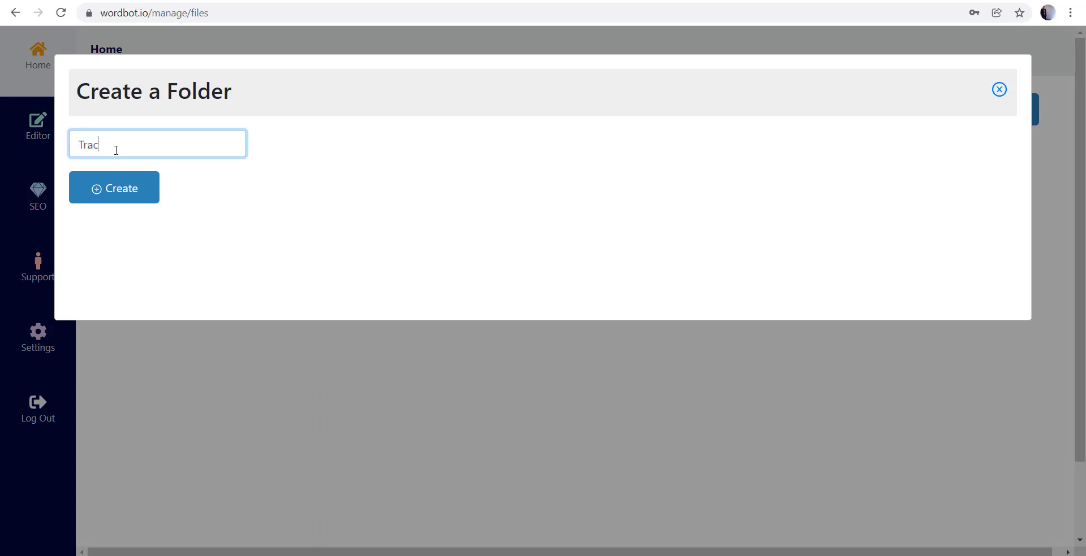
pyautogui.write('k and field')
pyautogui.press('BackSpace')
pyautogui.press('BackSpace')
pyautogui.write('eld Article')
pyautogui.click(124, 187)
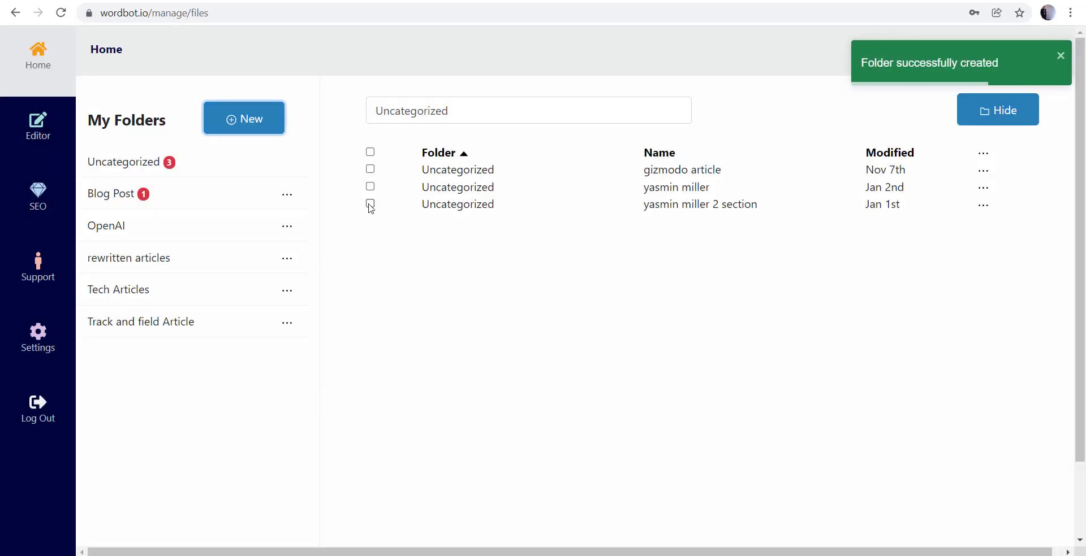
pyautogui.click(371, 186)
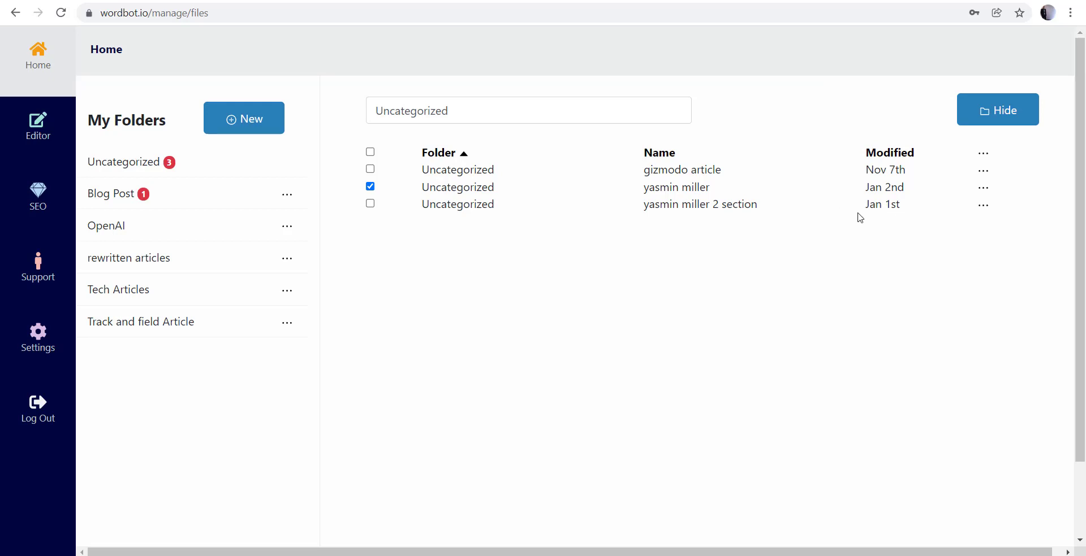
pyautogui.click(986, 190)
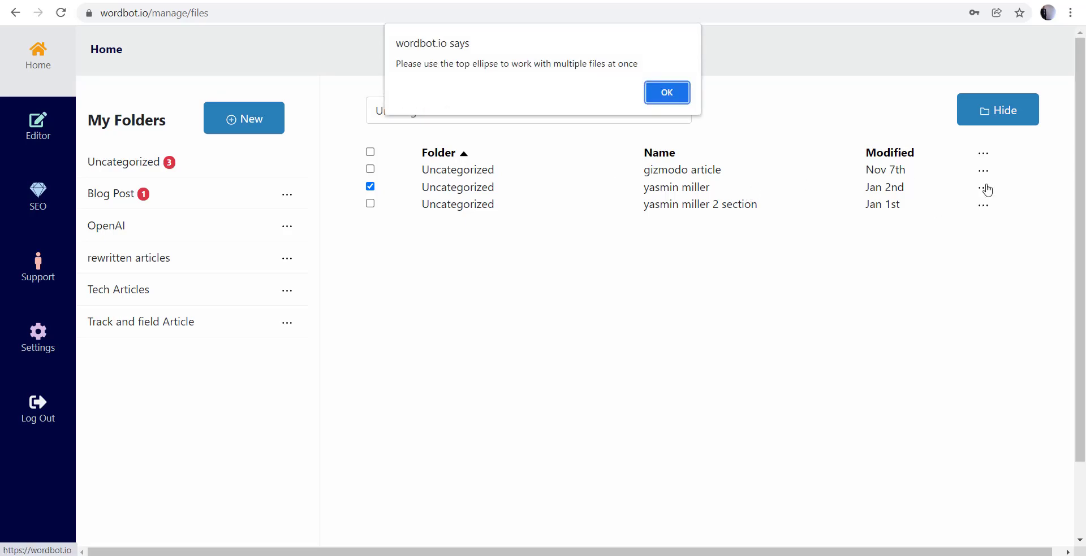
pyautogui.click(682, 94)
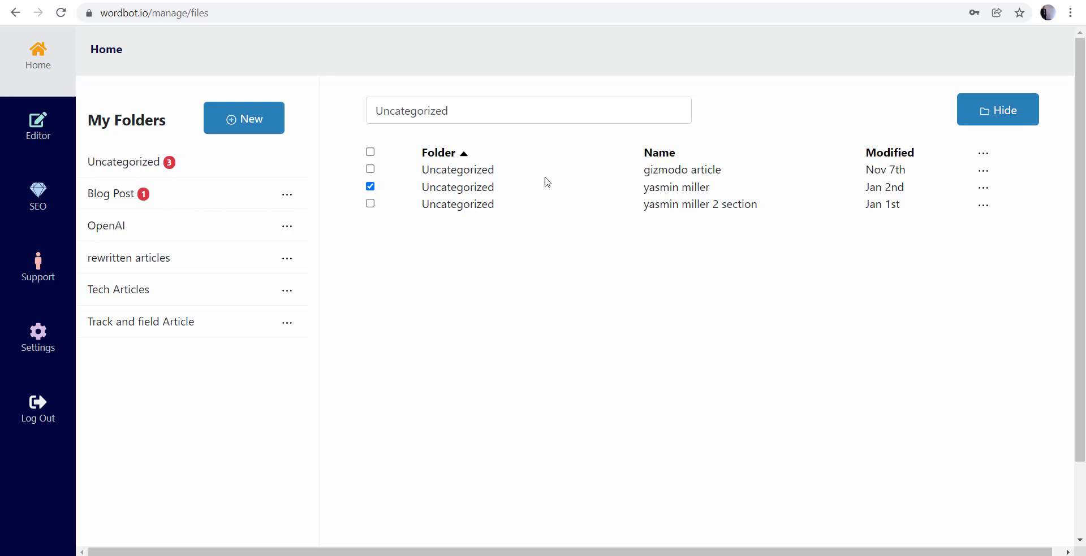
pyautogui.click(976, 191)
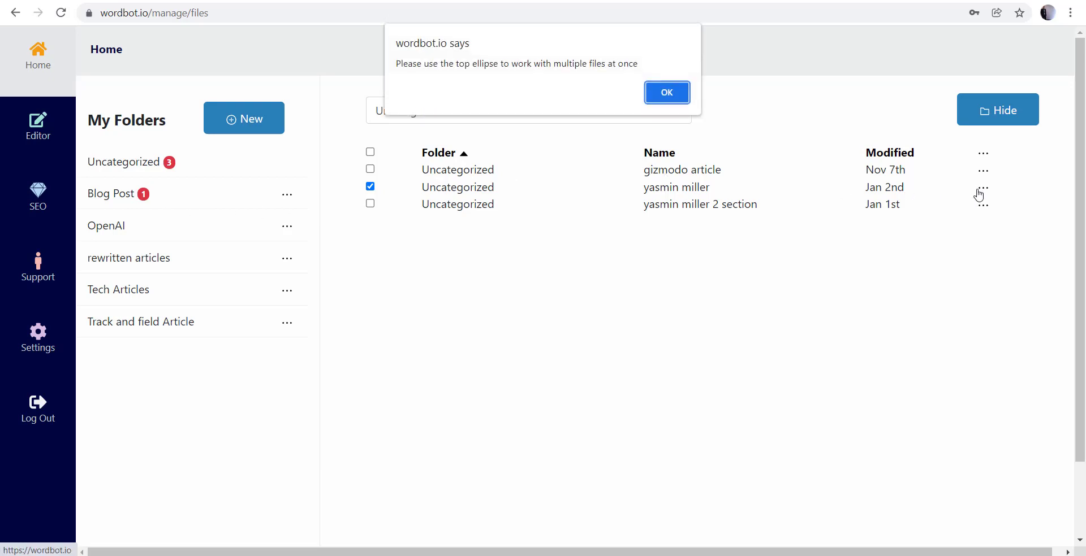
pyautogui.click(672, 100)
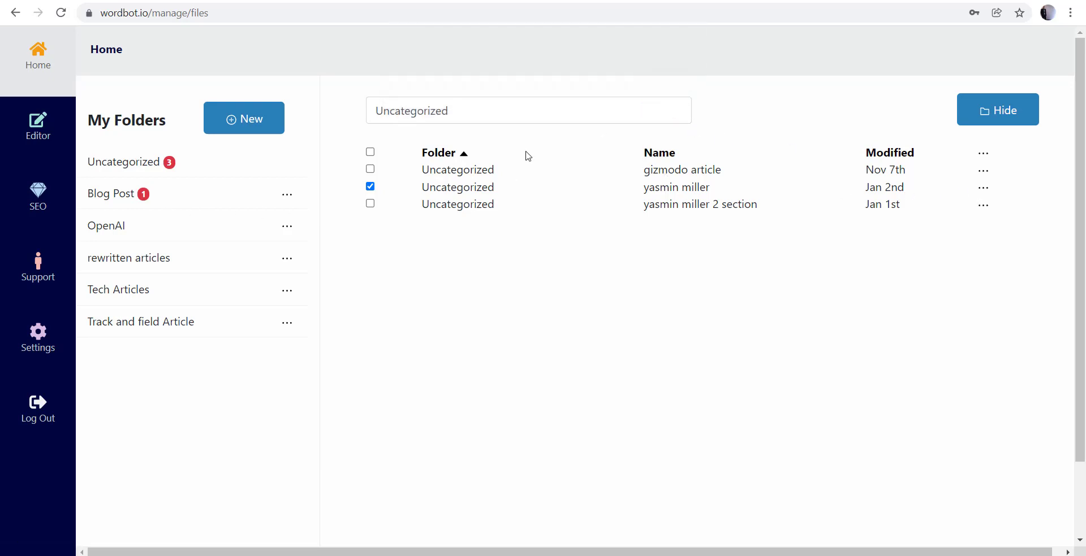
pyautogui.click(368, 189)
pyautogui.click(370, 187)
pyautogui.click(984, 189)
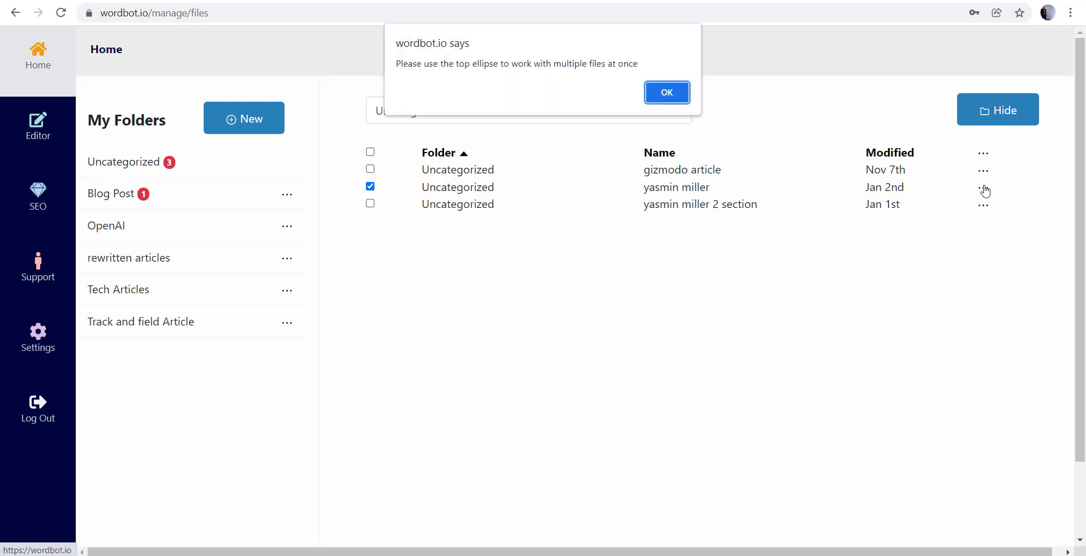
pyautogui.click(671, 93)
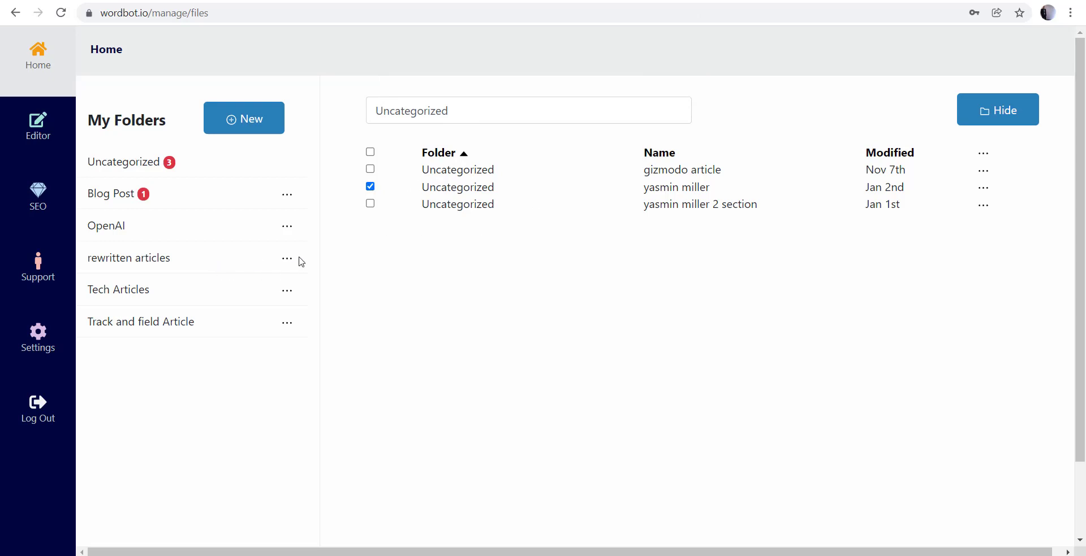
pyautogui.click(196, 259)
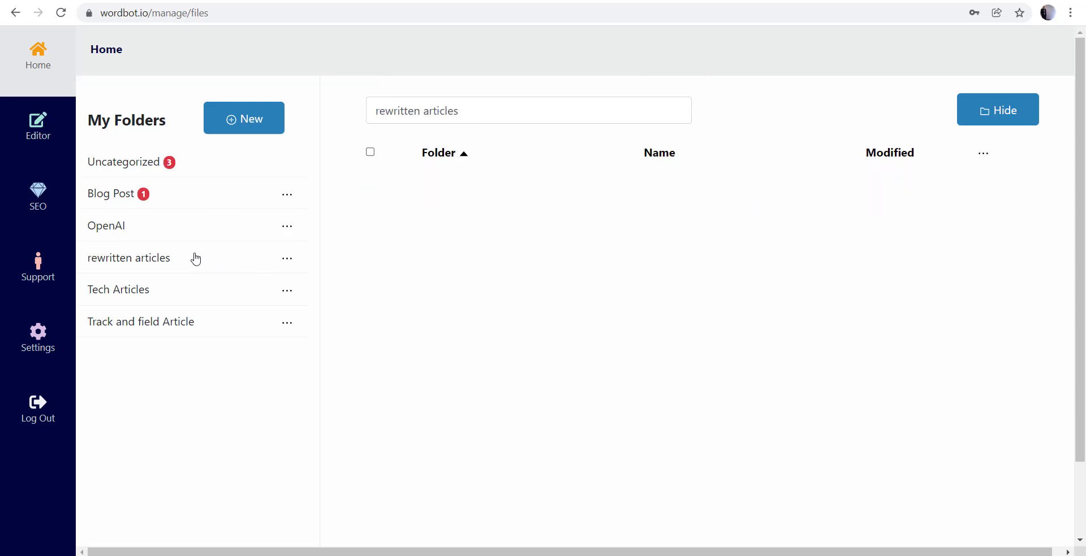
pyautogui.click(192, 162)
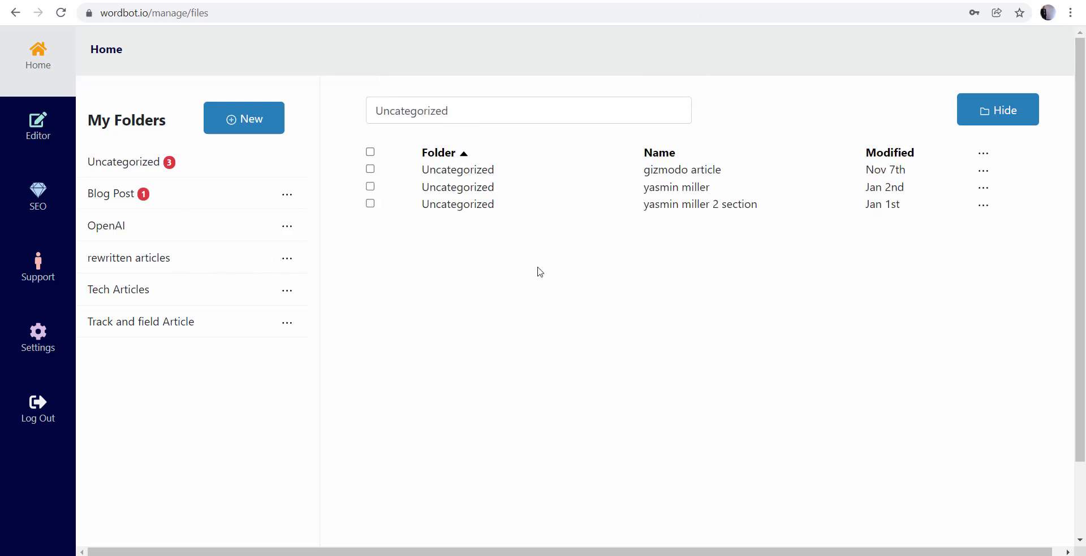
# Move the file "yasmin miller" from Uncategorized to the "Track and field Article" folder and list that folder's files.
pyautogui.click(983, 188)
pyautogui.click(386, 273)
pyautogui.click(370, 189)
pyautogui.click(371, 188)
pyautogui.click(987, 192)
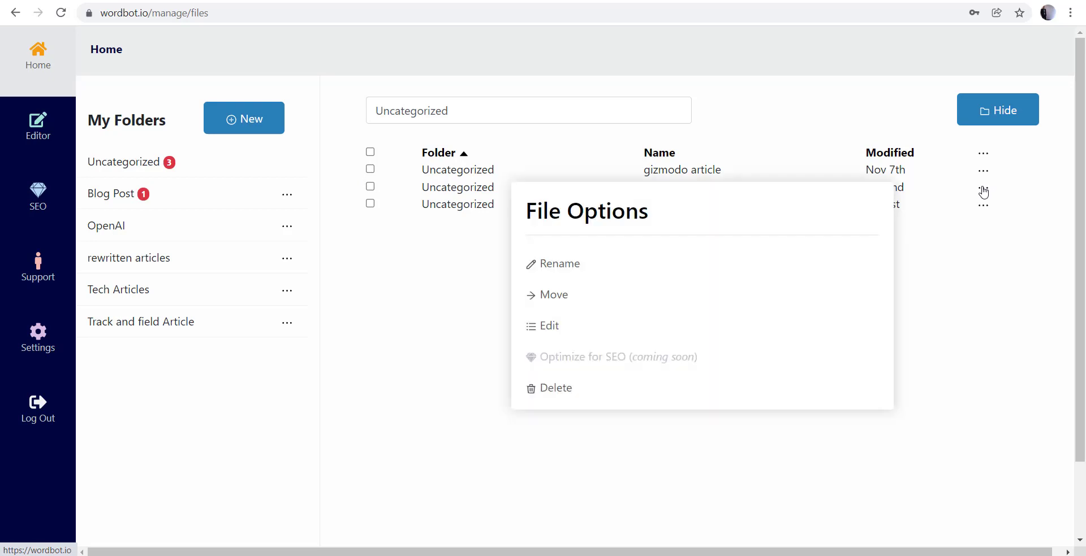
pyautogui.click(548, 294)
pyautogui.click(218, 191)
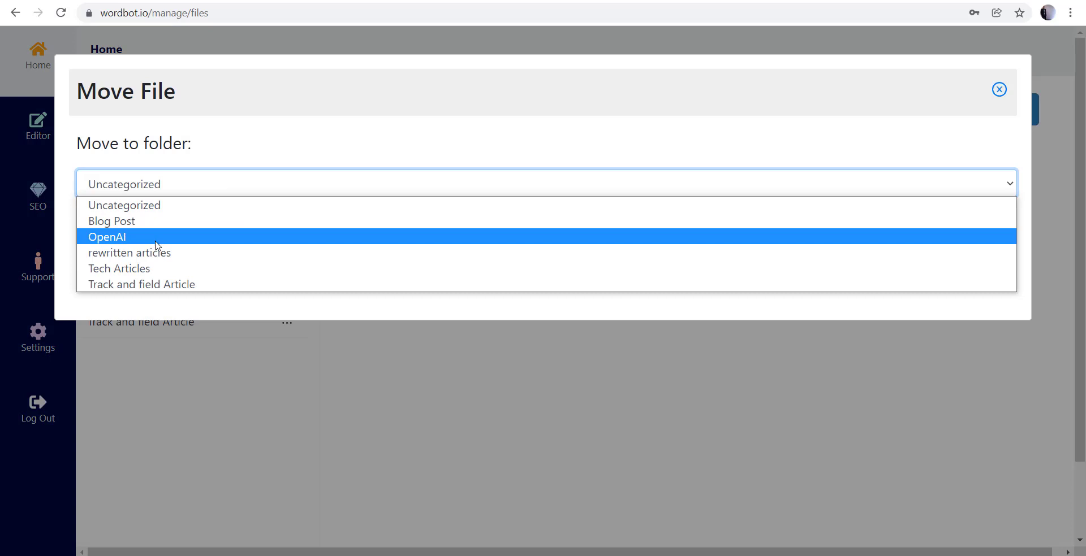
pyautogui.click(155, 284)
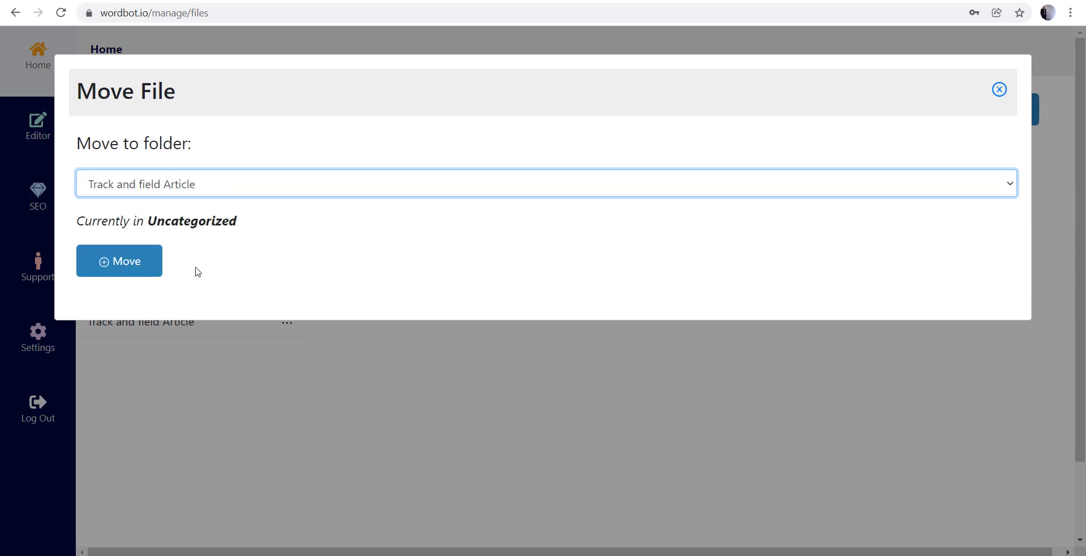
pyautogui.click(128, 264)
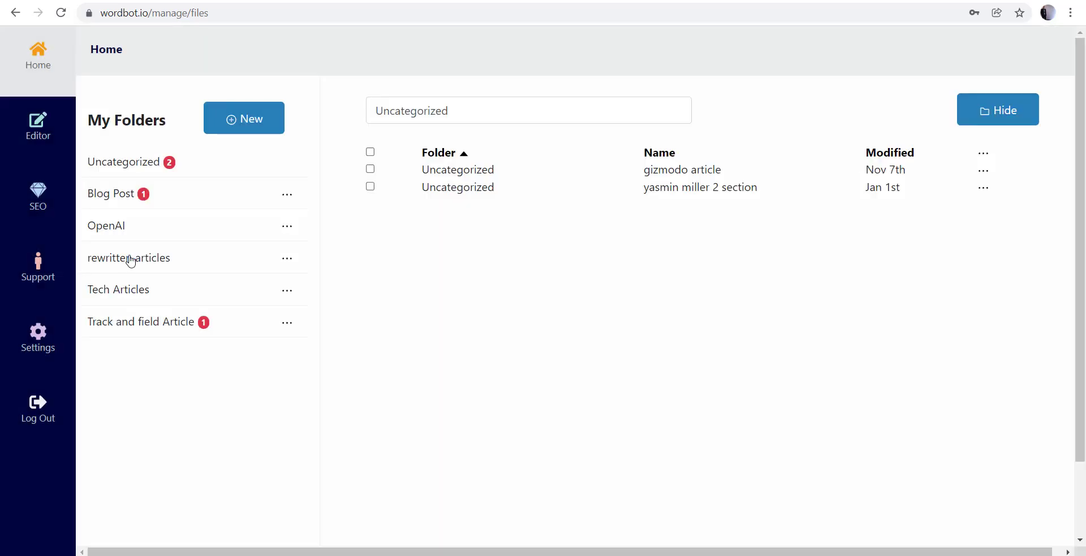
pyautogui.click(134, 325)
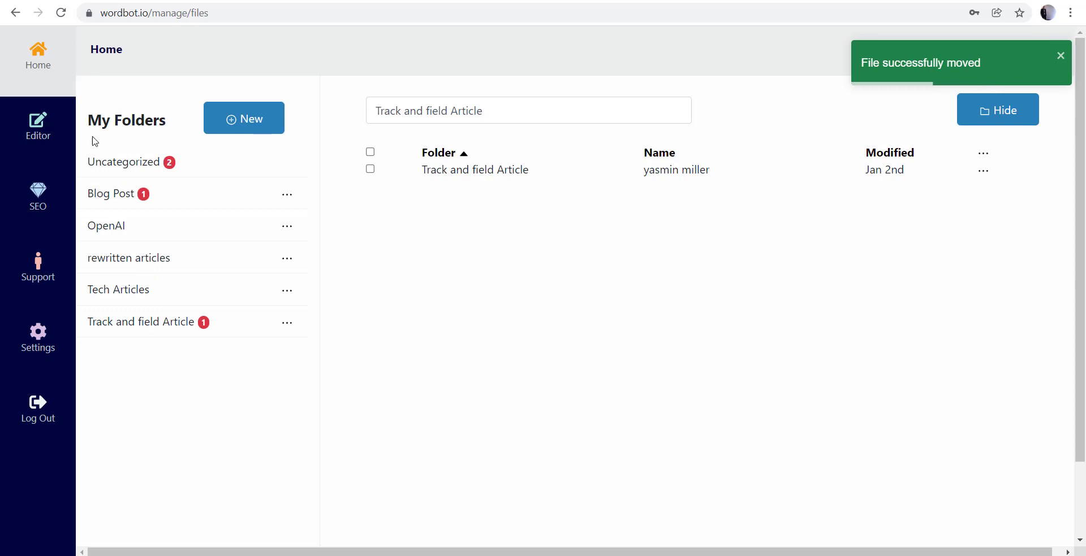
# Clear all the article text from the editor.
pyautogui.click(38, 127)
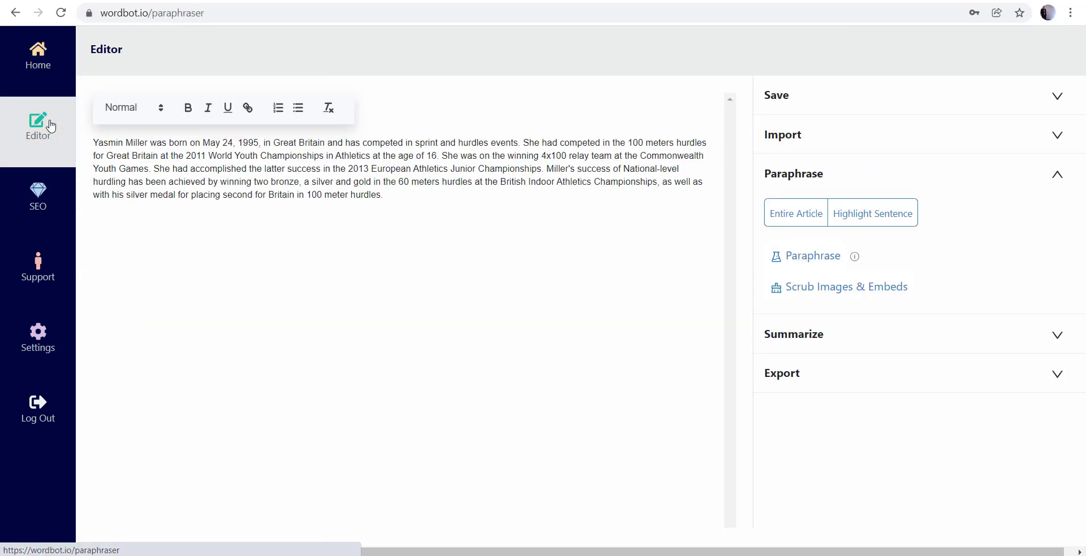
pyautogui.doubleClick(231, 171)
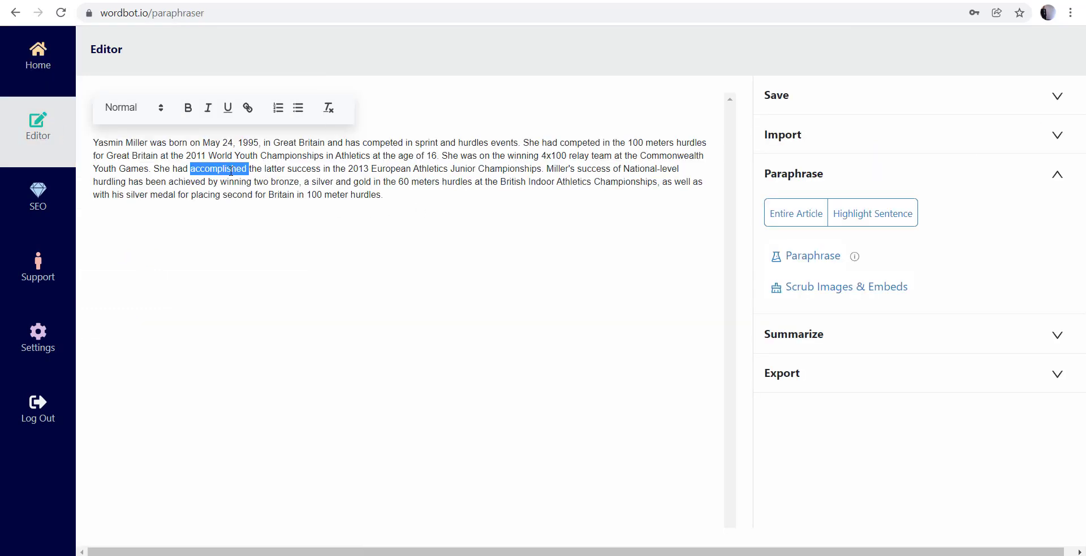
pyautogui.hotkey('ctrl', 'a')
pyautogui.press('BackSpace')
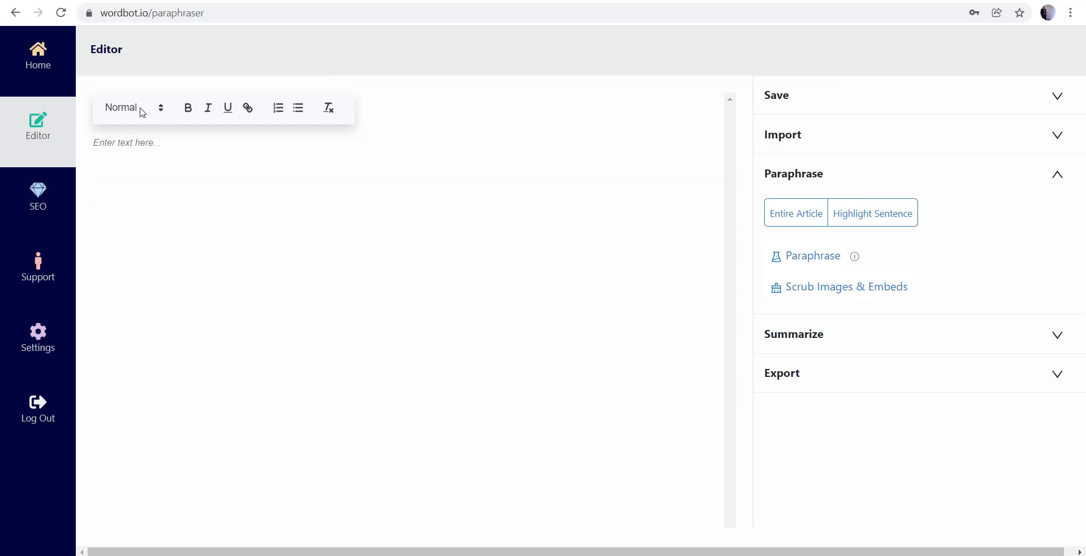
# Load the saved file "yasmin miller" from the "Track and field Article" folder into the editor for editing.
pyautogui.click(44, 66)
pyautogui.click(160, 322)
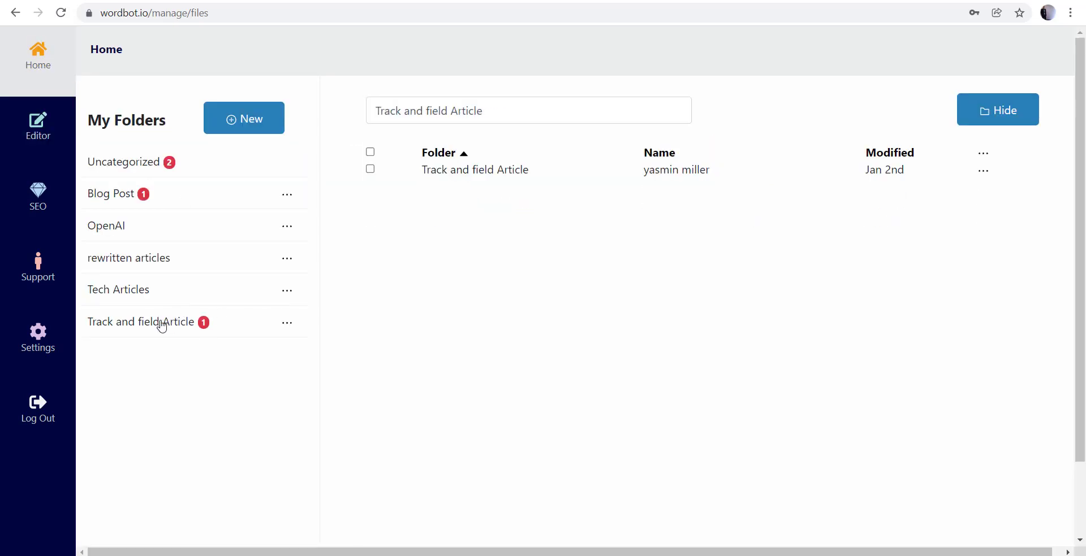
pyautogui.click(983, 171)
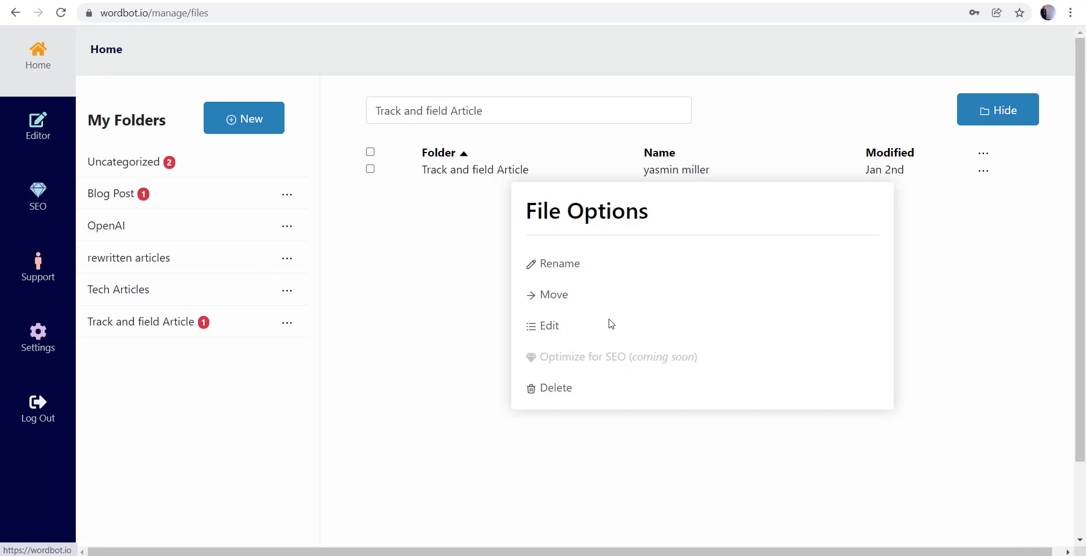
pyautogui.click(548, 328)
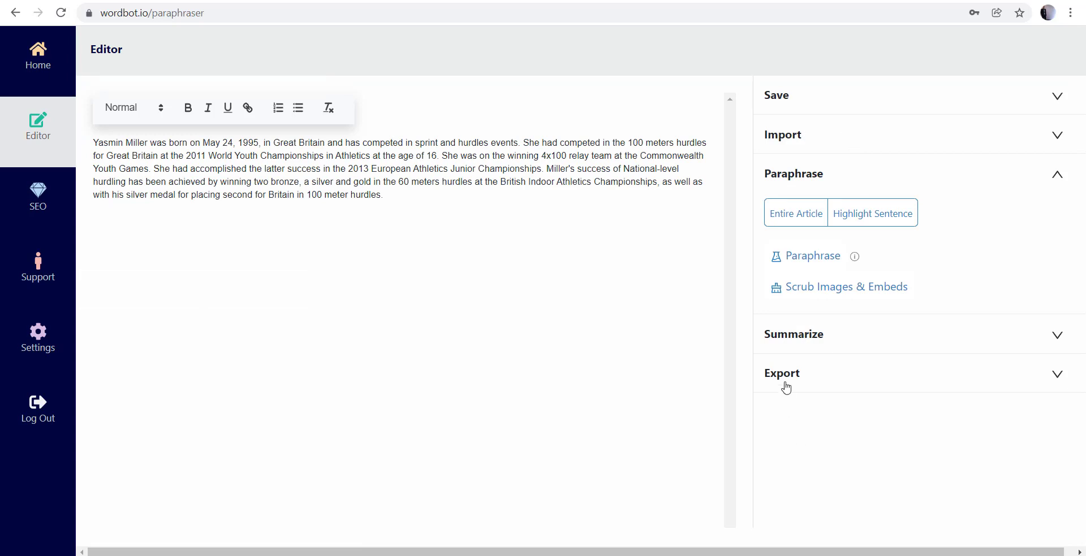
# Review the article's email and download export options, then close the export dialog without exporting.
pyautogui.click(1057, 374)
pyautogui.click(800, 414)
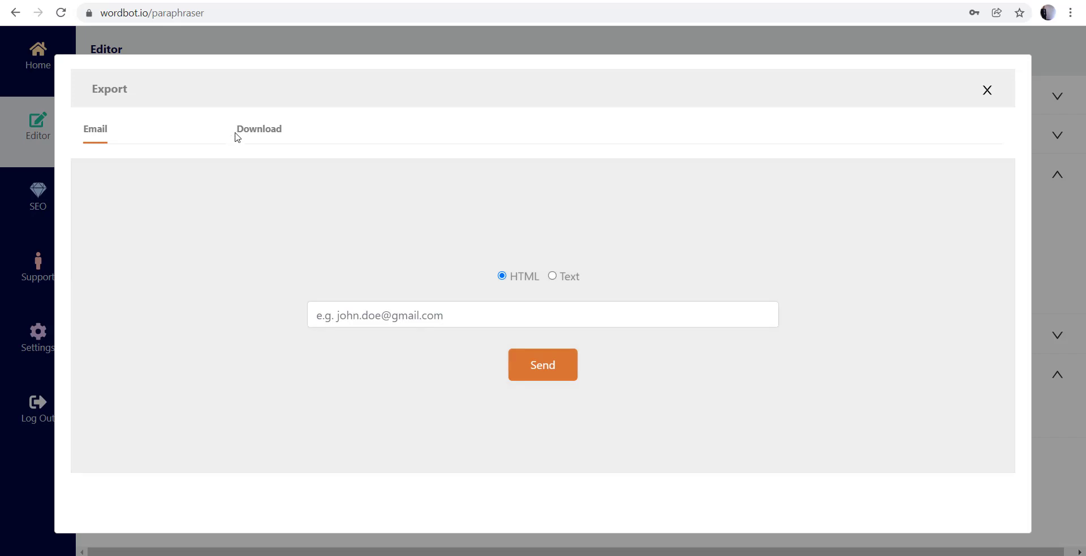
pyautogui.click(254, 135)
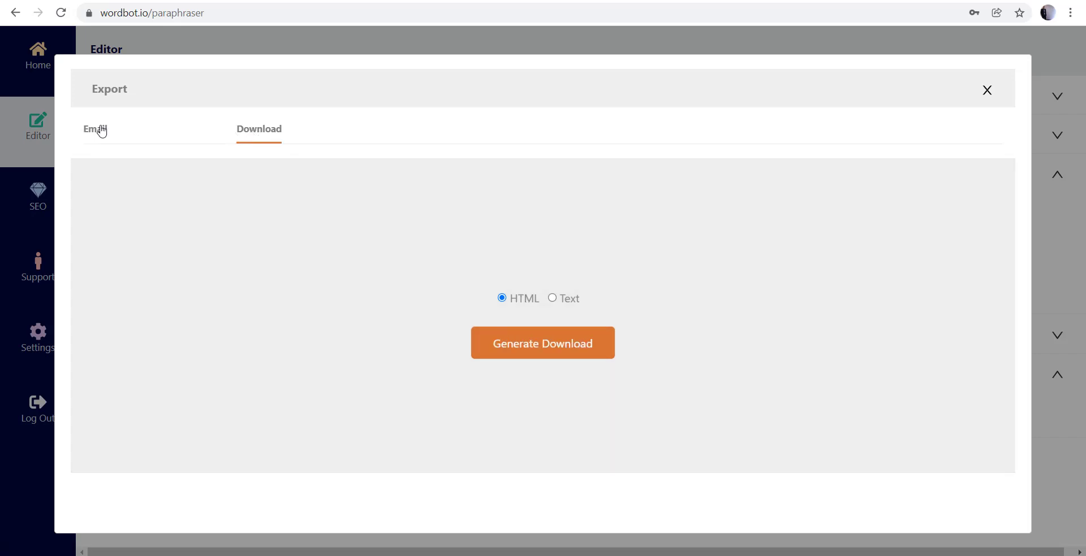
pyautogui.click(102, 132)
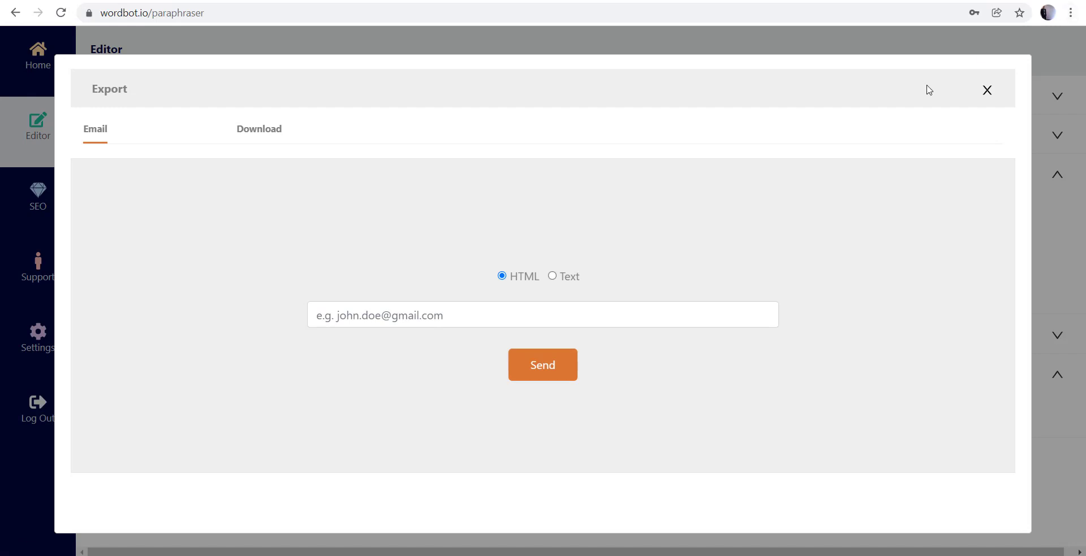
pyautogui.click(987, 92)
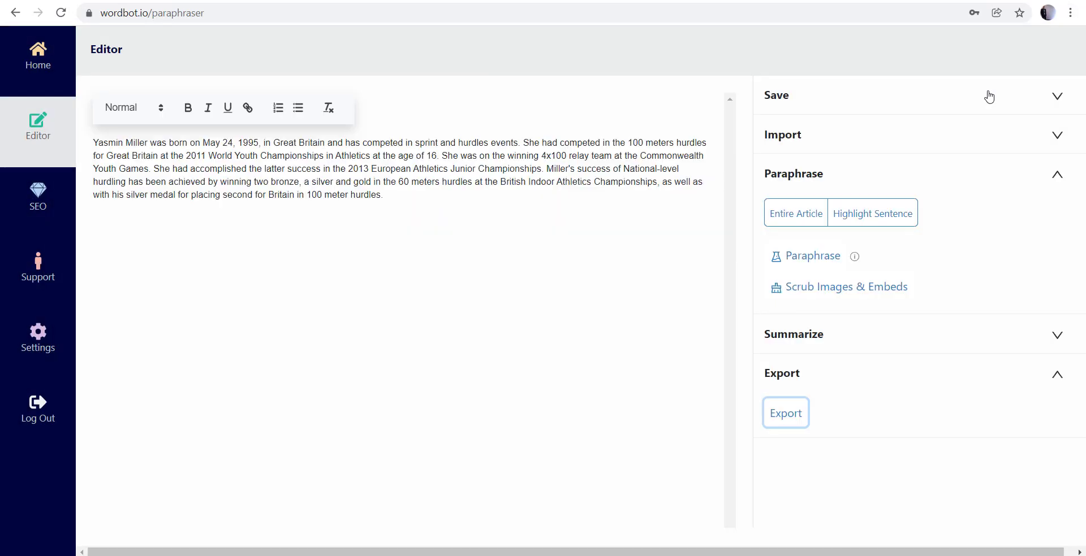
# Copy the three Youth career paragraphs from the Yasmin Miller Wikipedia page and paste them below the rewritten paragraph, separated by a blank line.
pyautogui.click(390, 203)
pyautogui.press('Return')
pyautogui.press('Return')
pyautogui.hotkey('alt', 'Tab')
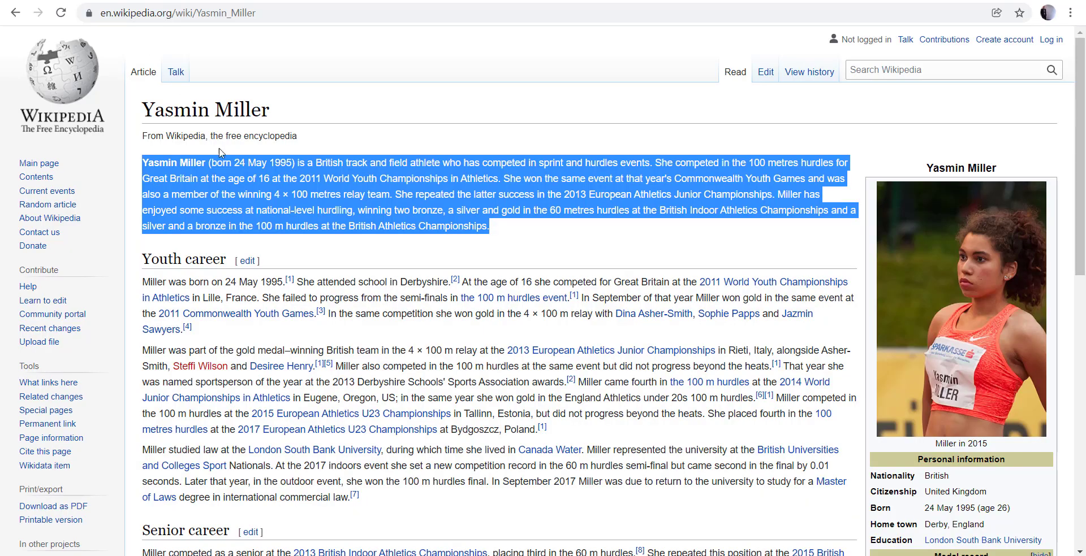
pyautogui.moveTo(145, 281); pyautogui.dragTo(389, 497)
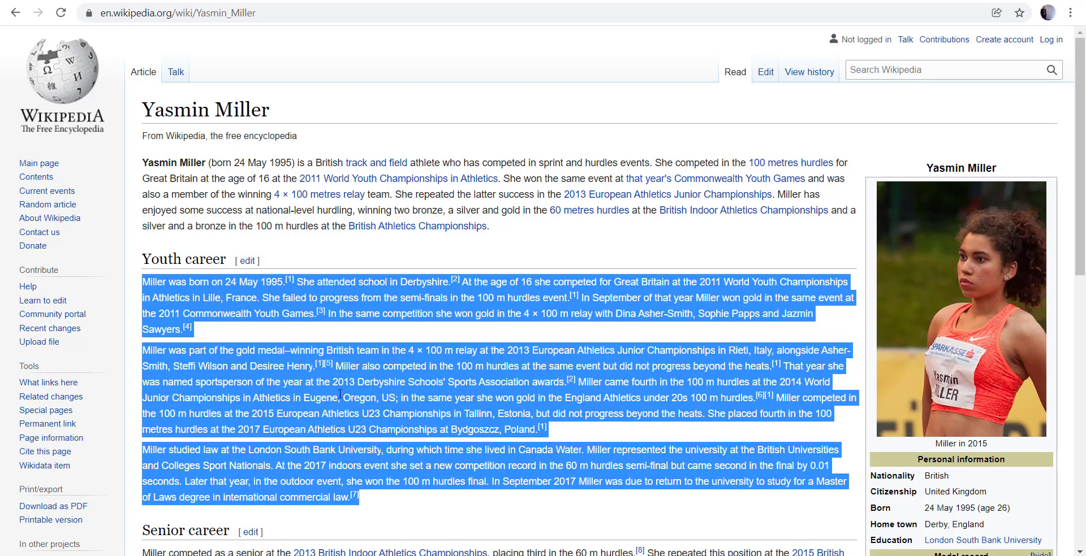
pyautogui.rightClick(367, 365)
pyautogui.click(403, 373)
pyautogui.hotkey('alt', 'Tab')
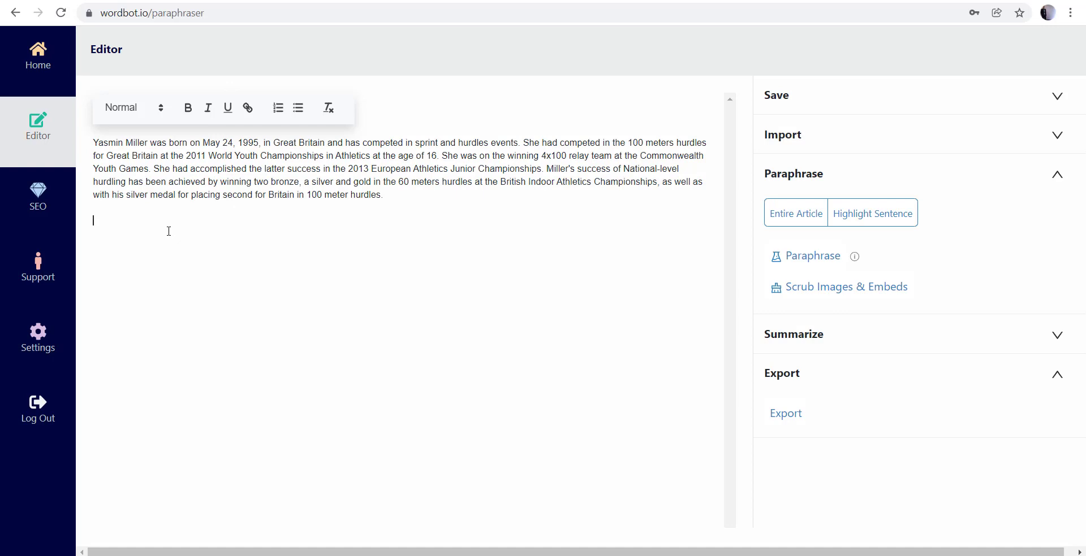
pyautogui.hotkey('ctrl', 'v')
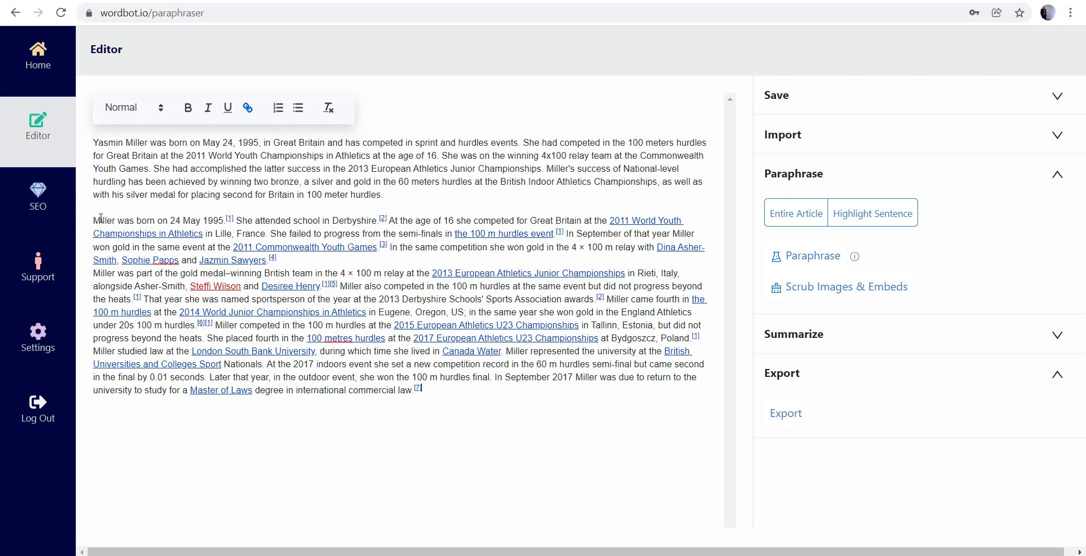
# Strip the links and formatting from the pasted Youth career paragraphs, keeping them free of extra line breaks.
pyautogui.moveTo(95, 220); pyautogui.dragTo(746, 399)
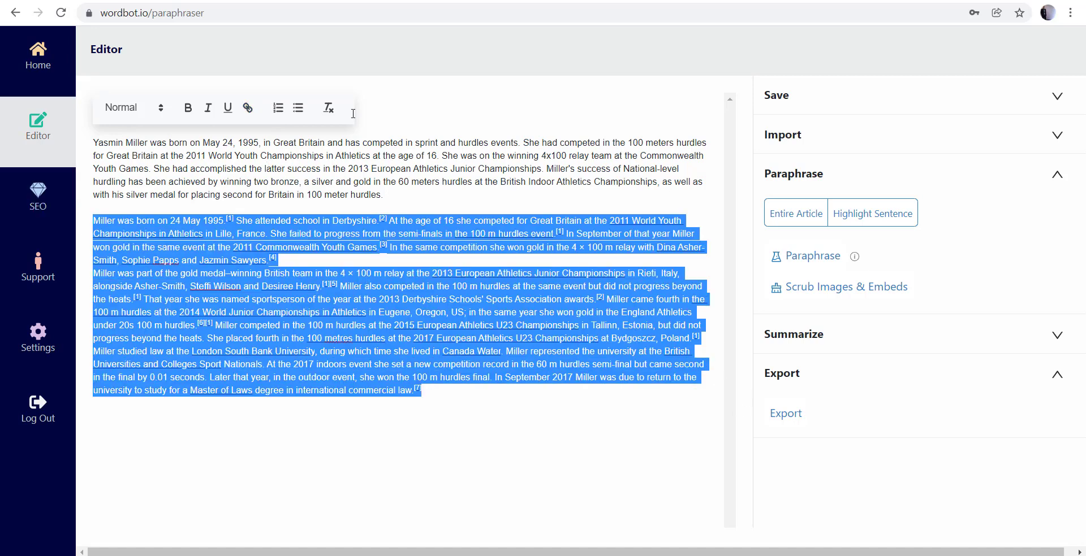
pyautogui.click(328, 108)
pyautogui.click(393, 379)
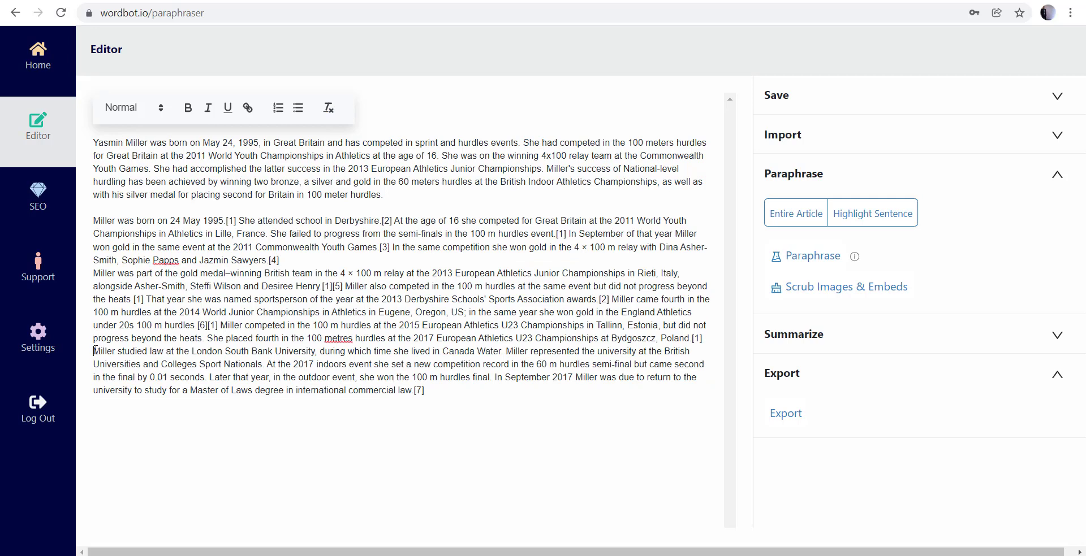
pyautogui.press('Return')
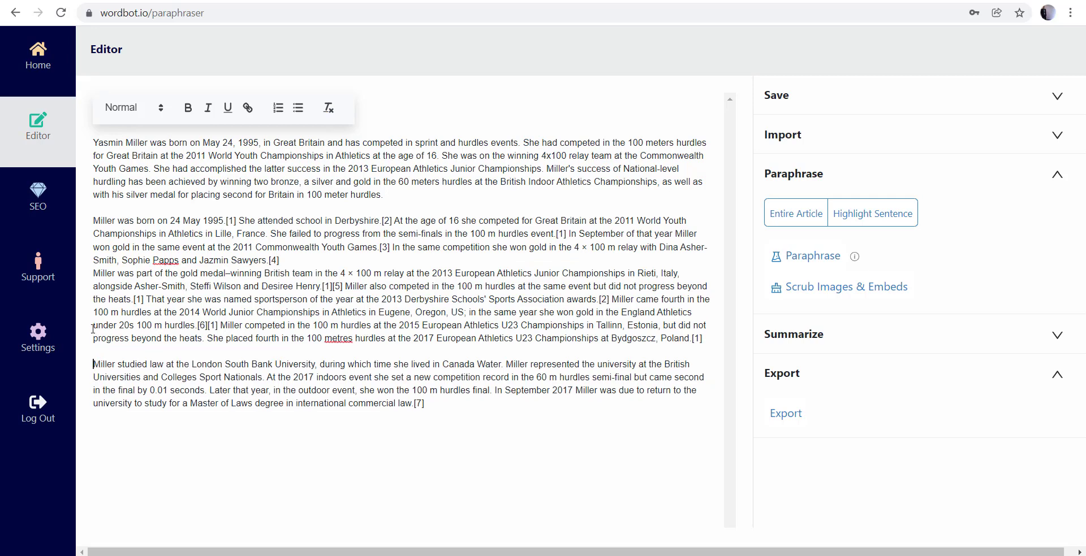
pyautogui.press('BackSpace')
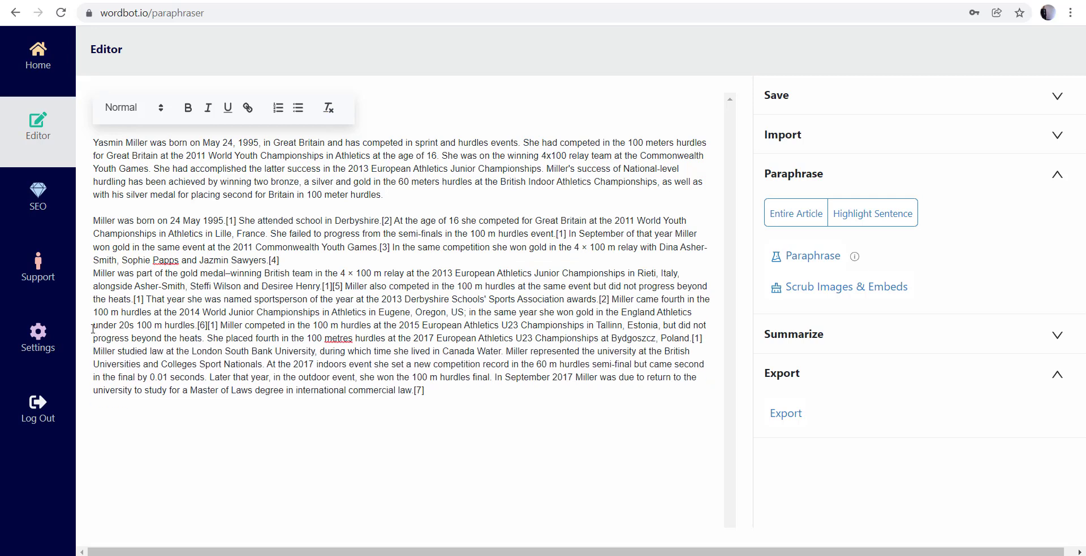
# Paraphrase only the pasted Youth career paragraphs and choose the second suggested rewrite for sentence 1.
pyautogui.click(426, 390)
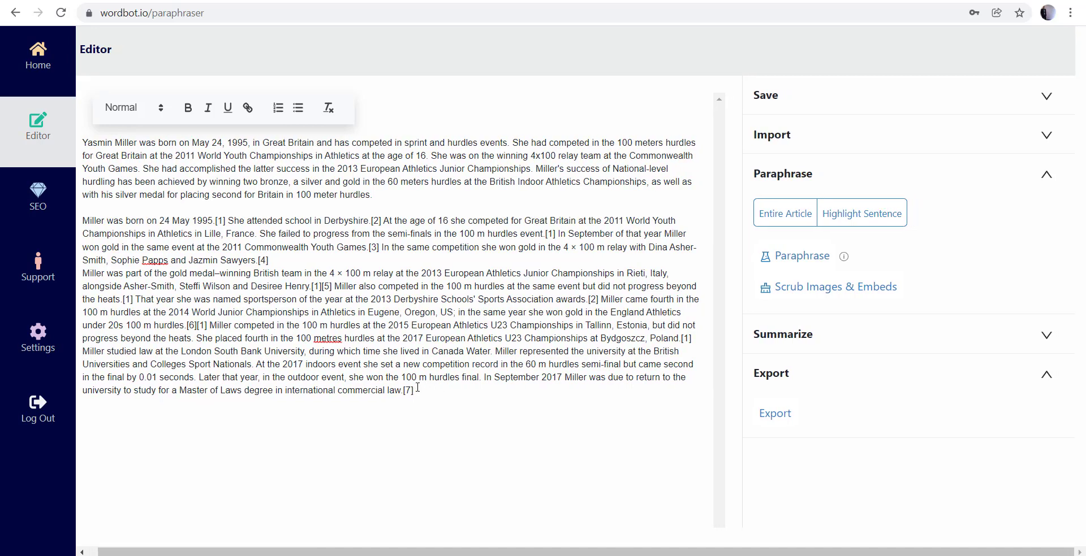
pyautogui.moveTo(414, 390); pyautogui.dragTo(39, 220)
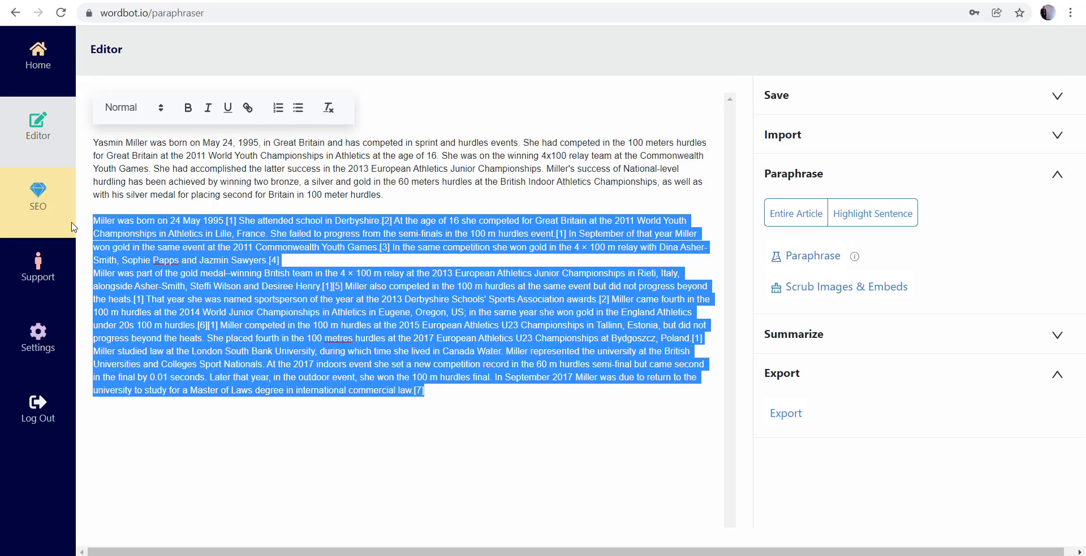
pyautogui.click(809, 256)
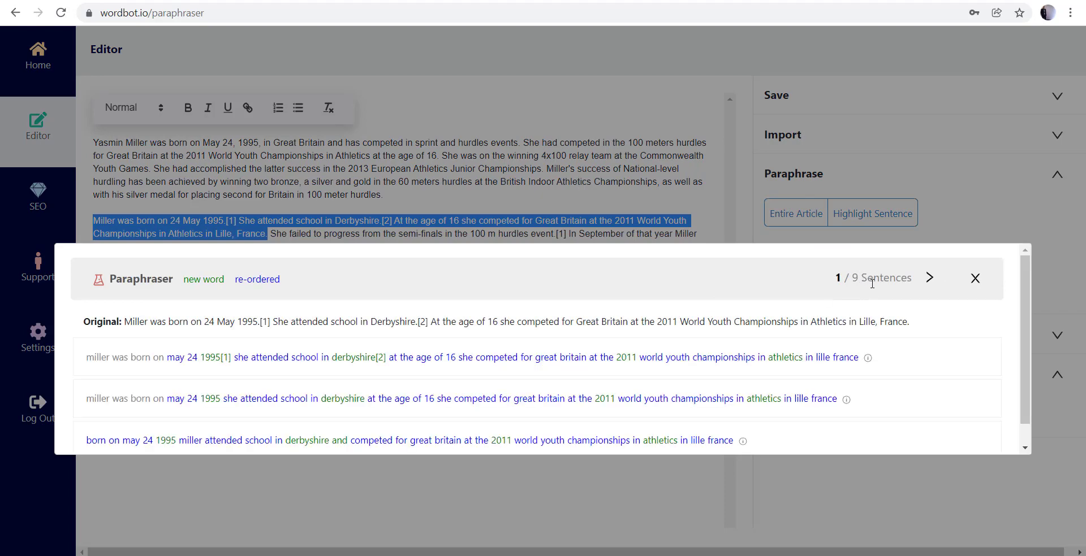
pyautogui.scroll(-1, 566, 344)
pyautogui.click(453, 363)
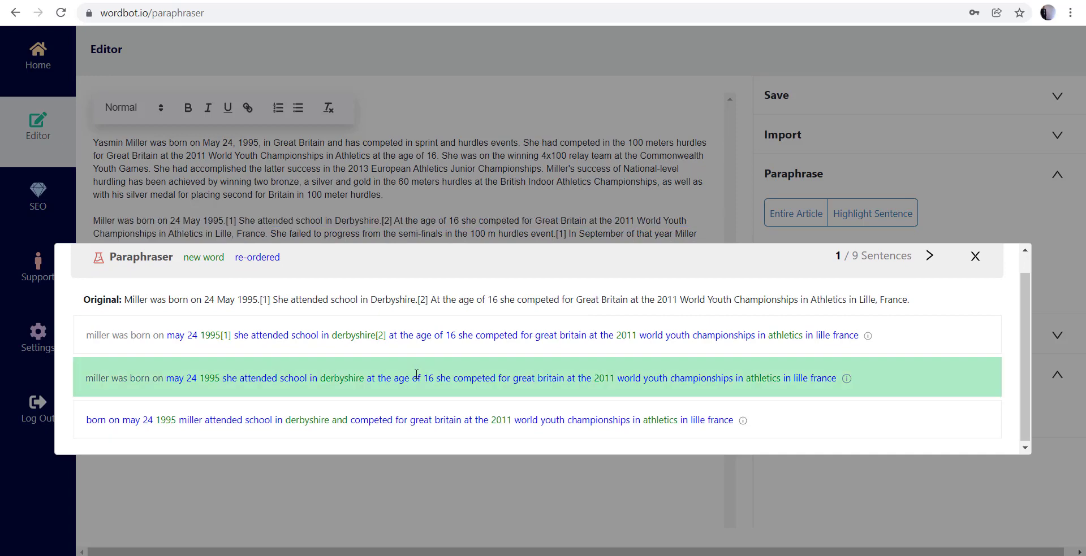
# Choose the rewrite ending "at the commonwealth youth games" for sentence 2 and "the woman had run in the european junior championships" for sentence 3.
pyautogui.click(929, 256)
pyautogui.click(559, 390)
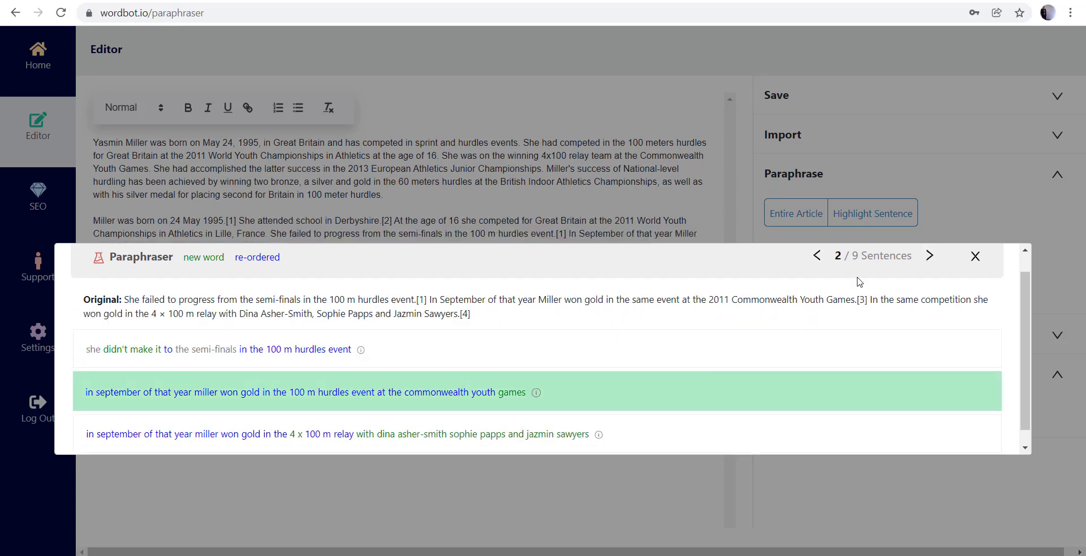
pyautogui.click(929, 257)
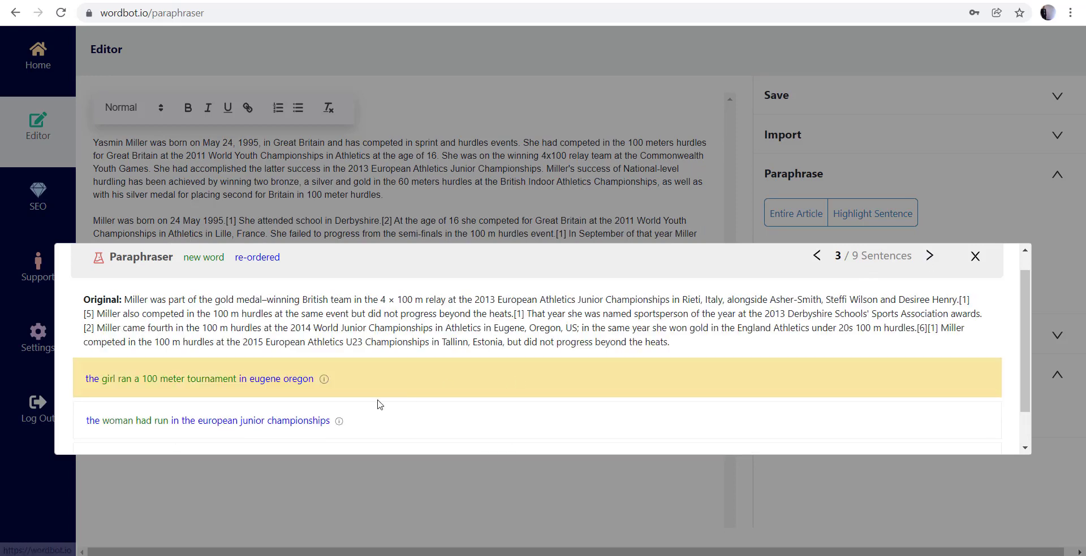
pyautogui.scroll(-1, 361, 396)
pyautogui.click(320, 370)
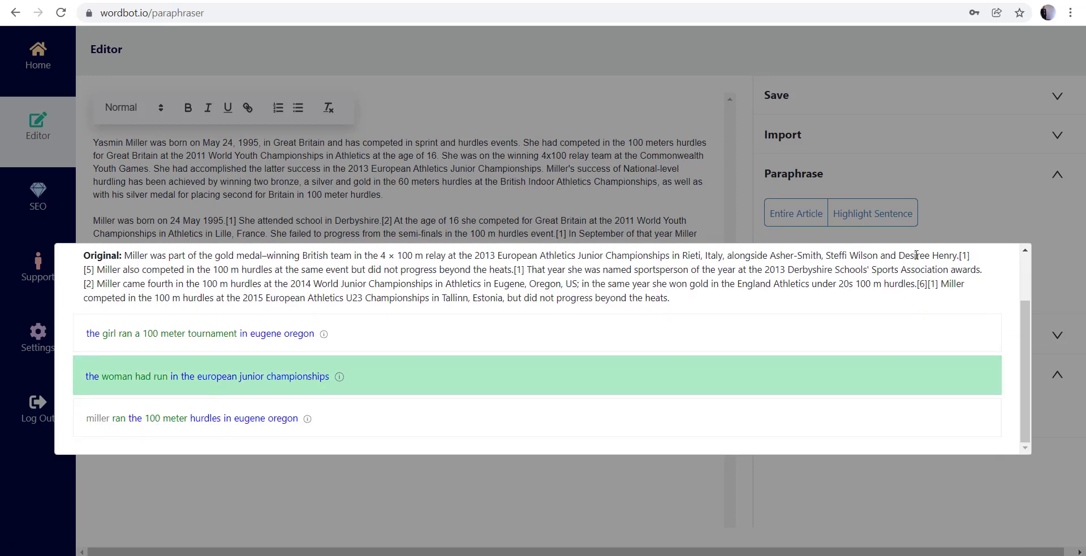
# Choose the rewrite starting "the woman had completed the 100 meter hurdles" for sentence 4 and the one ending "during which time" for sentence 5.
pyautogui.scroll(1, 923, 313)
pyautogui.click(929, 278)
pyautogui.scroll(-1, 566, 339)
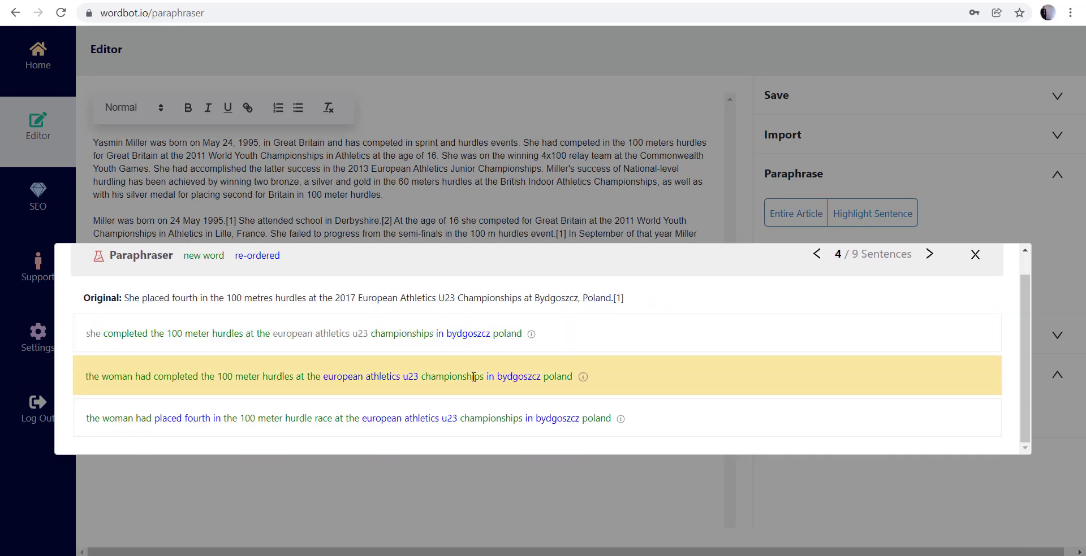
pyautogui.click(451, 377)
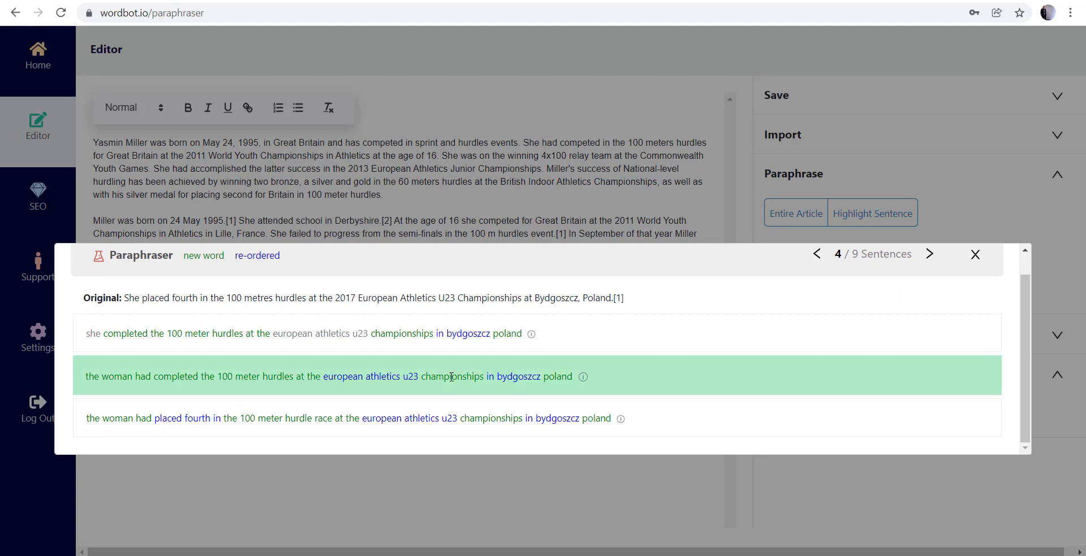
pyautogui.click(929, 255)
pyautogui.click(498, 410)
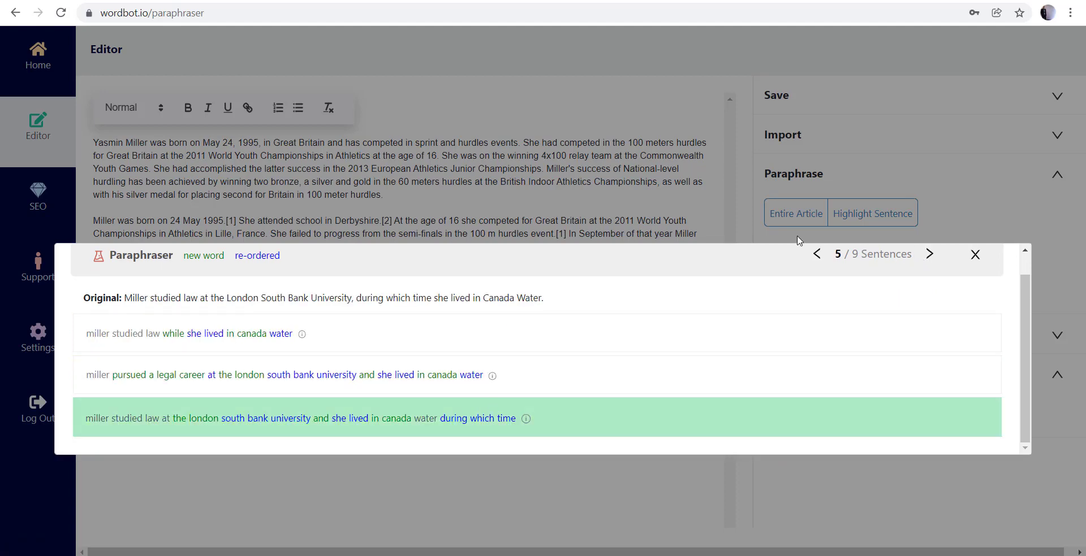
# Choose suggested rewrites for sentences 6 and 7, and the one starting "miller had been due to return" for sentence 9.
pyautogui.click(929, 255)
pyautogui.click(544, 378)
pyautogui.click(929, 255)
pyautogui.click(593, 368)
pyautogui.click(929, 254)
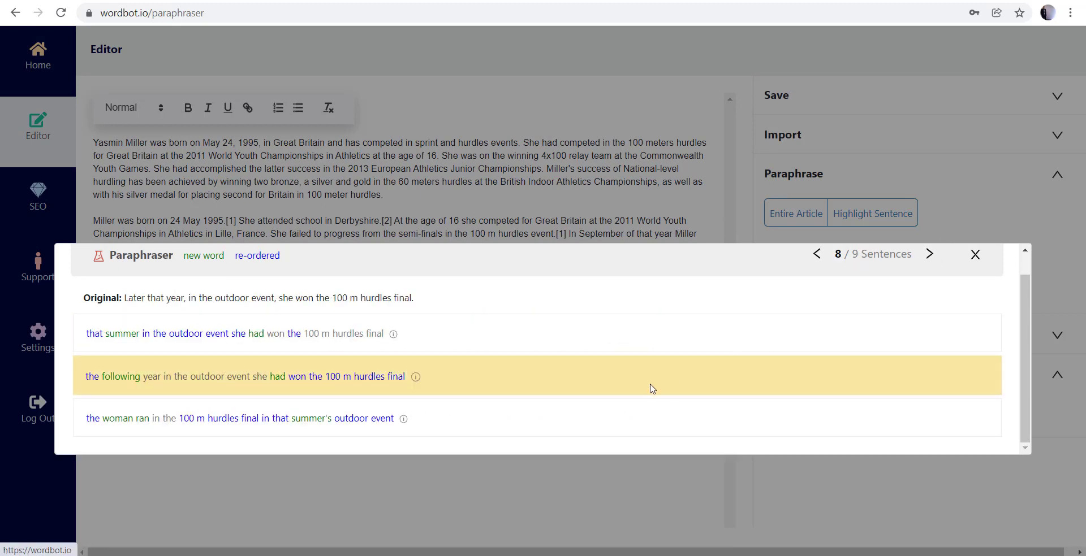
pyautogui.click(929, 255)
pyautogui.click(640, 376)
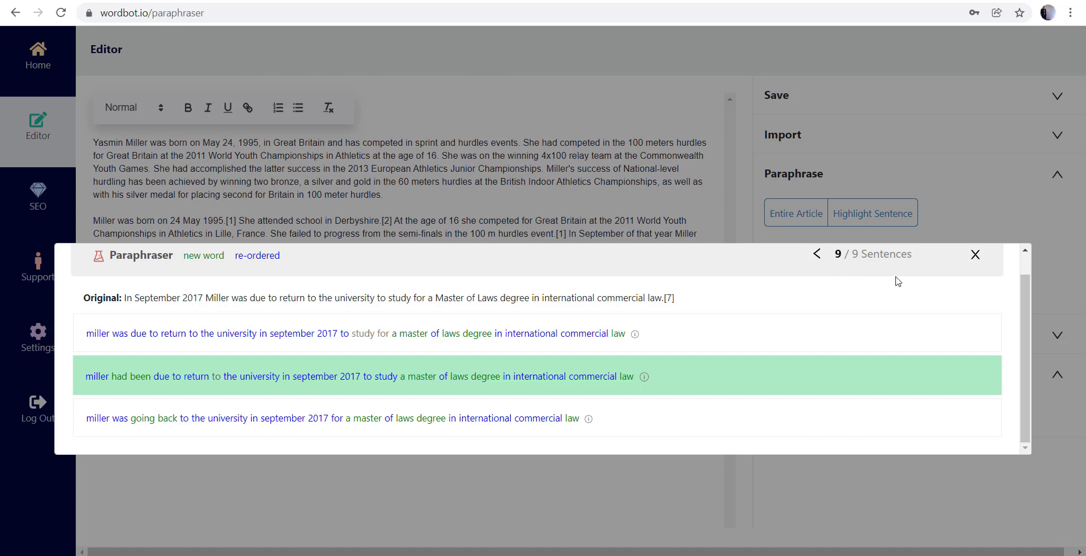
# Close the paraphraser, set the rewritten Youth career text as its own paragraph, and save the file under Track and field Article.
pyautogui.click(974, 255)
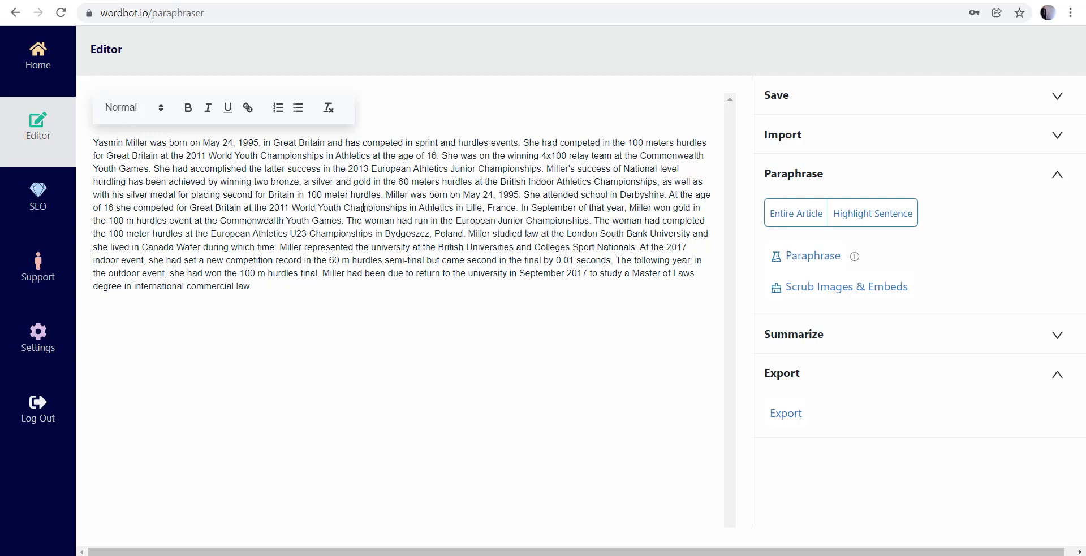
pyautogui.click(384, 195)
pyautogui.press('Return')
pyautogui.press('Return')
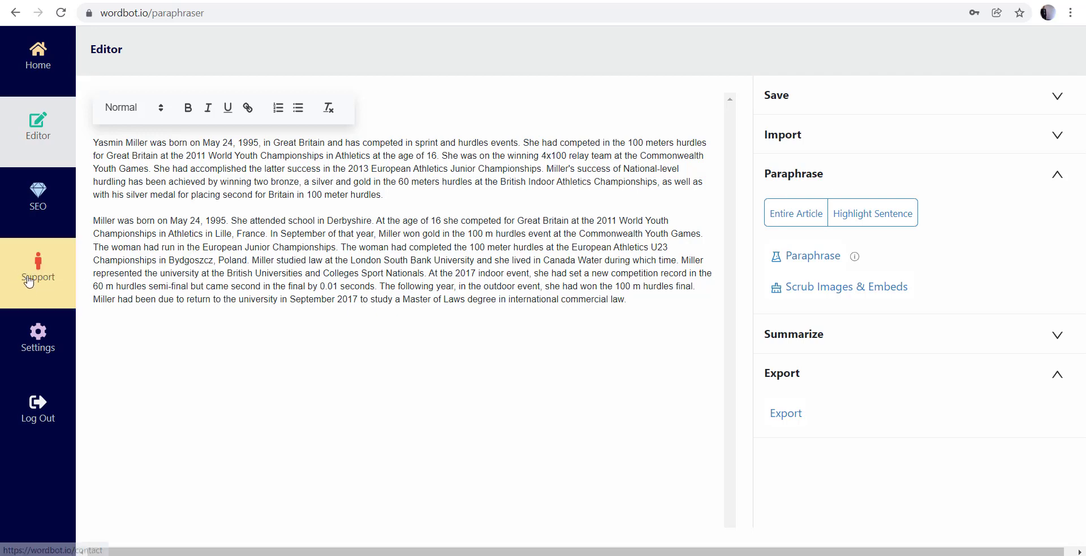
pyautogui.click(831, 94)
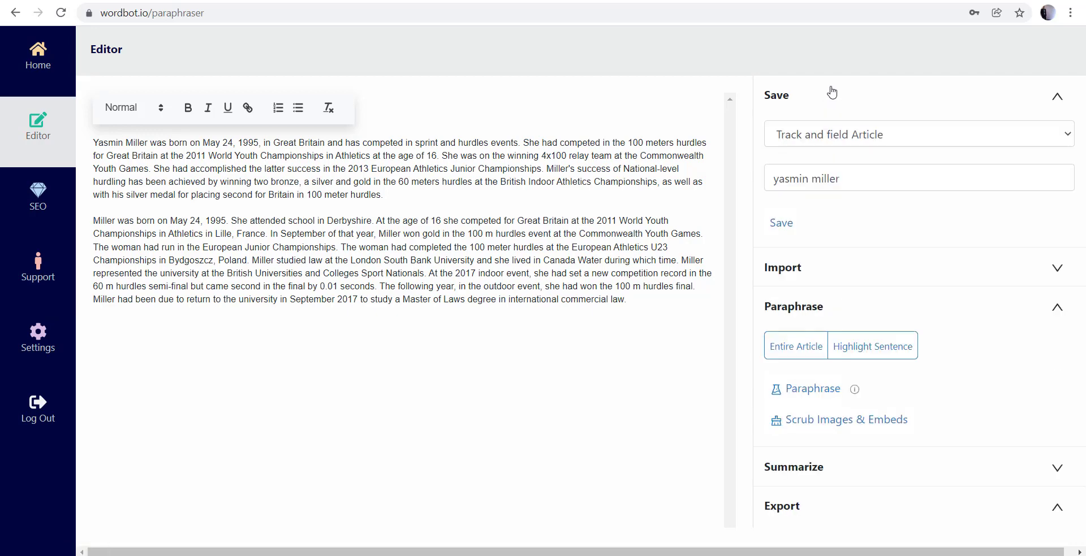
pyautogui.click(781, 223)
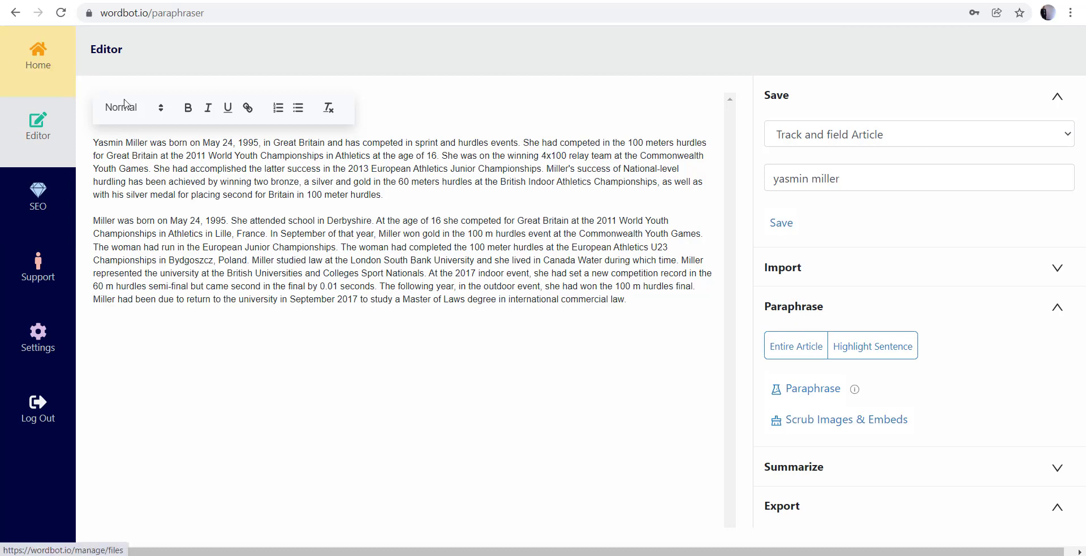
# Add the title "Track and Field" above the first paragraph, format it as Heading 1, and leave a blank line below it.
pyautogui.press('Return')
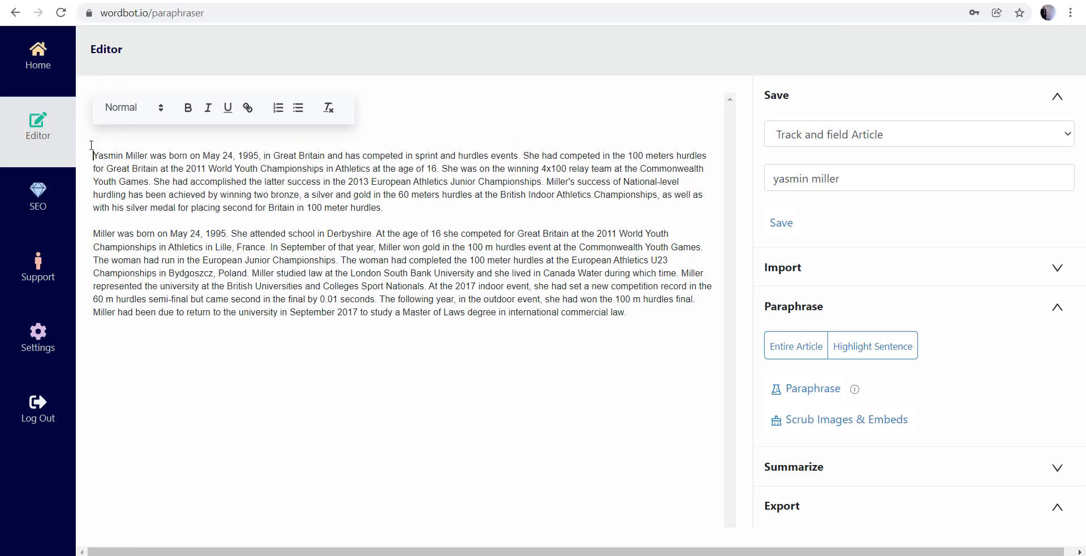
pyautogui.write('Track and Filed')
pyautogui.press('BackSpace')
pyautogui.press('BackSpace')
pyautogui.press('BackSpace')
pyautogui.tripleClick(120, 141)
pyautogui.click(163, 108)
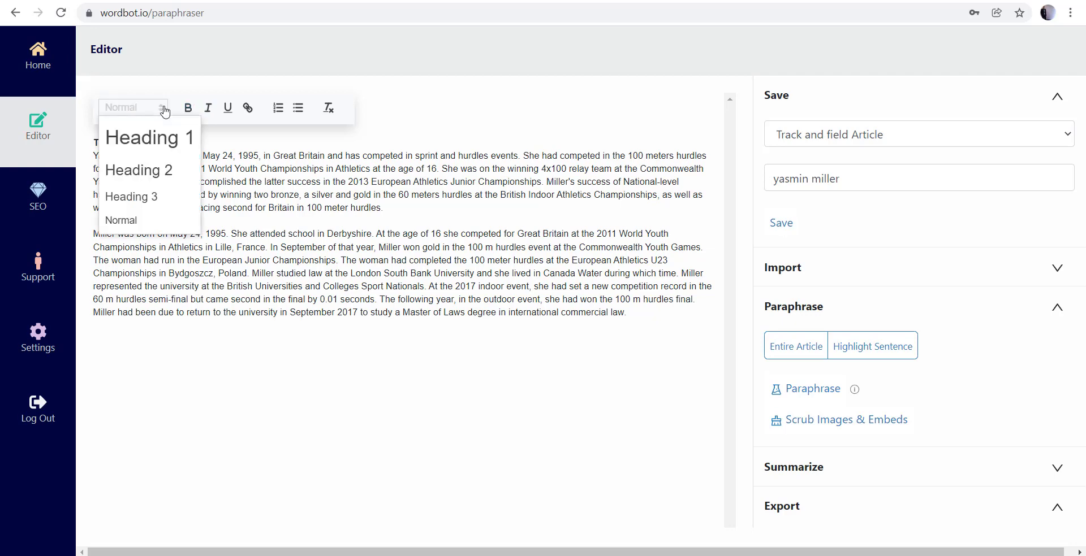
pyautogui.click(137, 148)
pyautogui.click(251, 150)
pyautogui.press('Return')
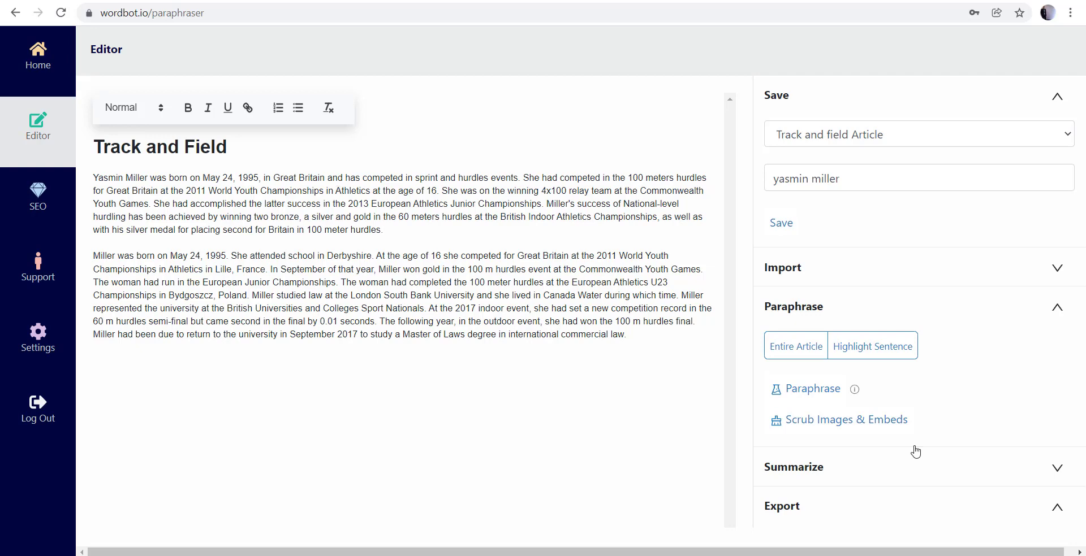
# Look at the Summarize options, including keyword extraction, and collapse them again.
pyautogui.click(812, 473)
pyautogui.scroll(-3, 812, 473)
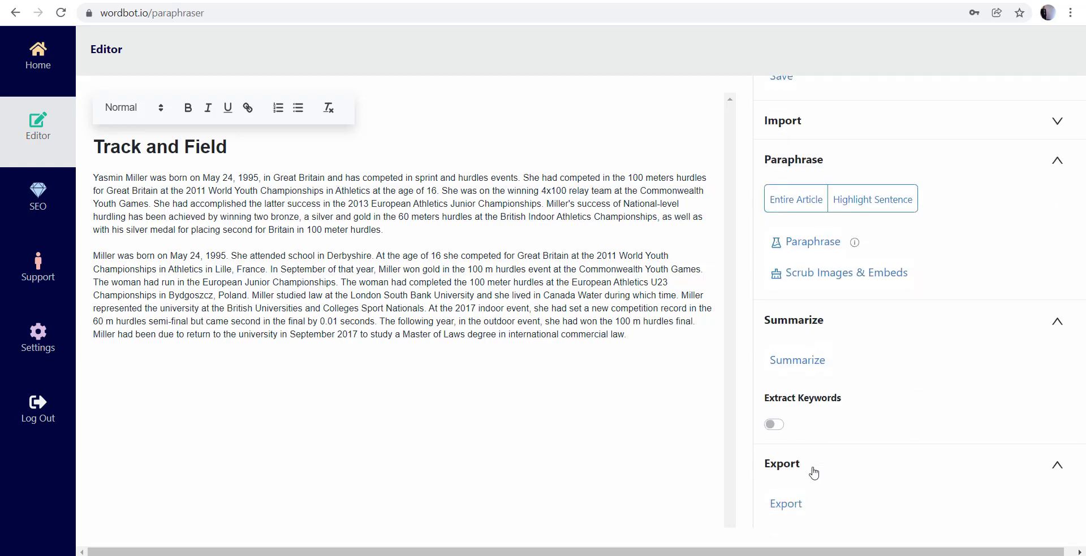
pyautogui.click(792, 326)
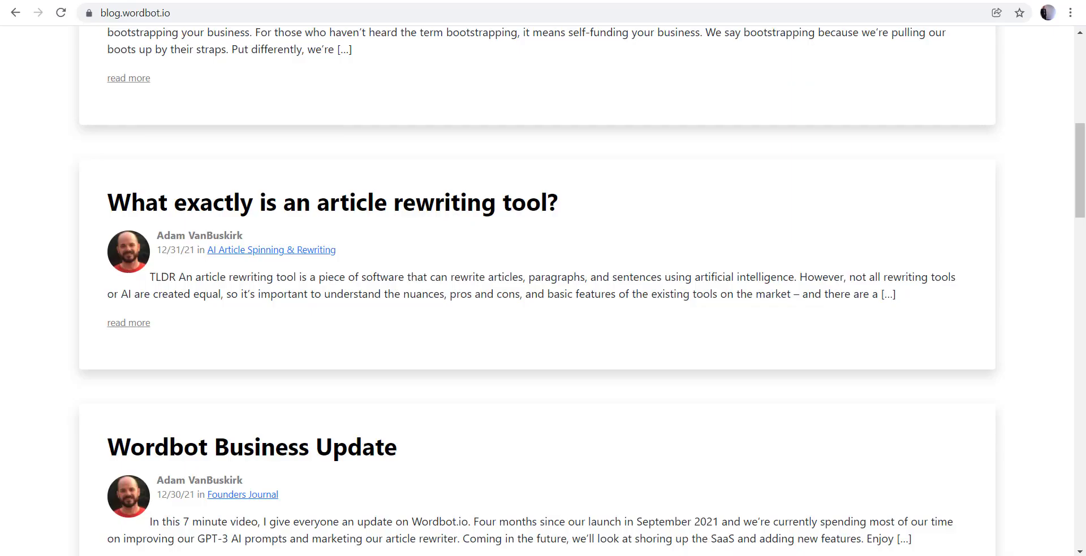
# Look over the latest articles on the wordBot blog.
pyautogui.scroll(8, 280, 41)
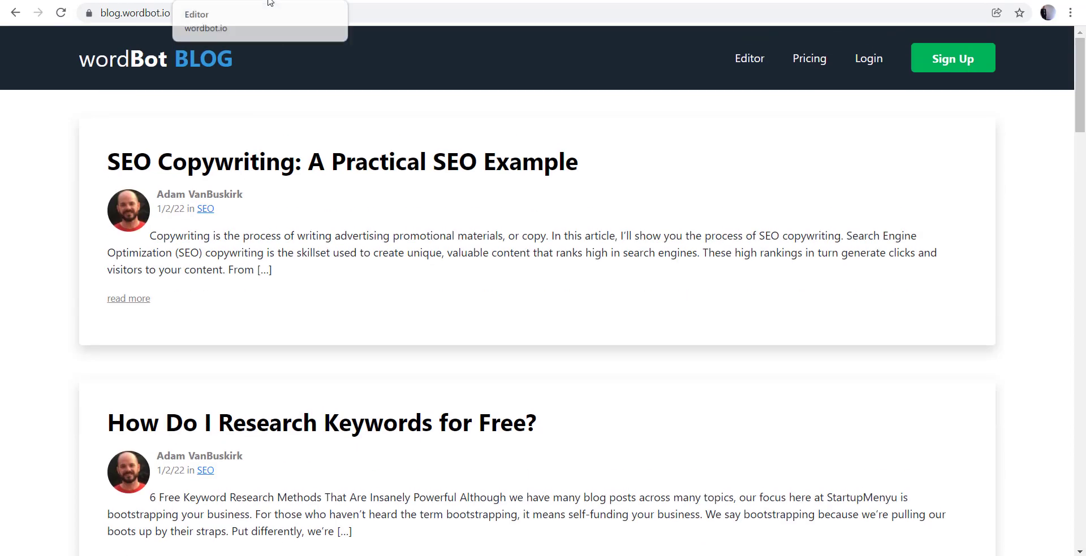